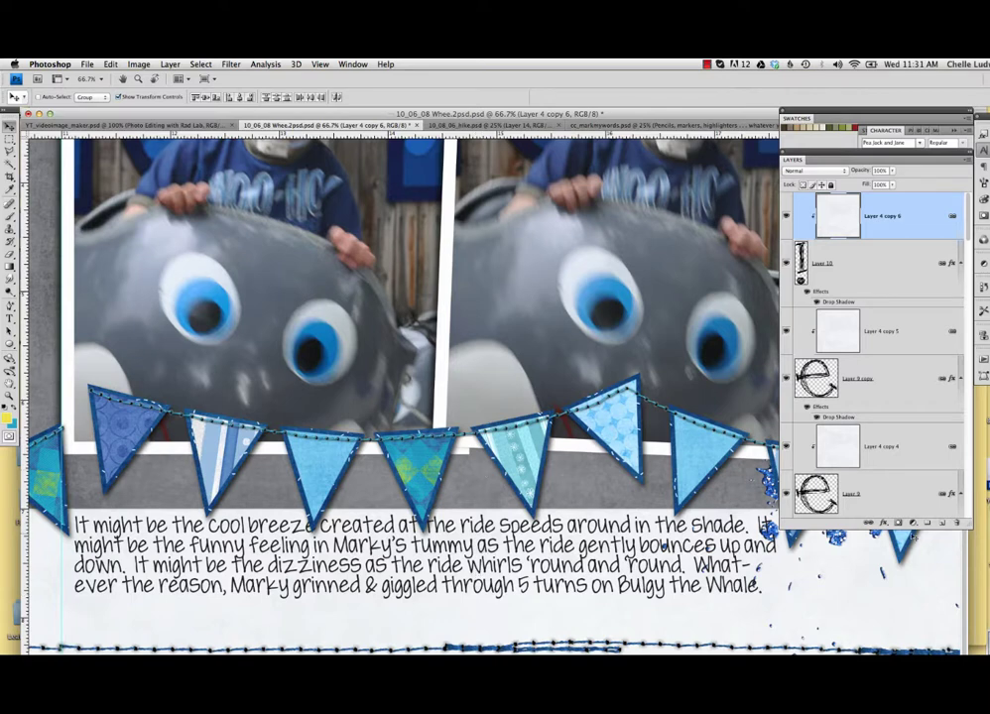
# - Add a new layer at the top of the layer stack and swap the foreground color to blue
pyautogui.click(944, 523)
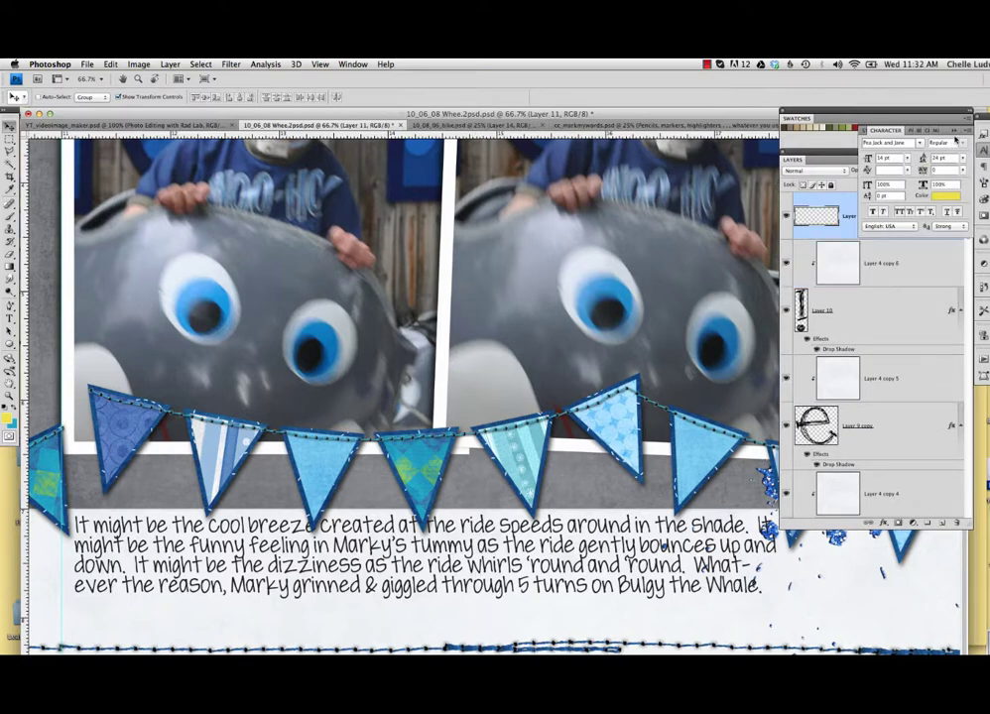
pyautogui.click(747, 109)
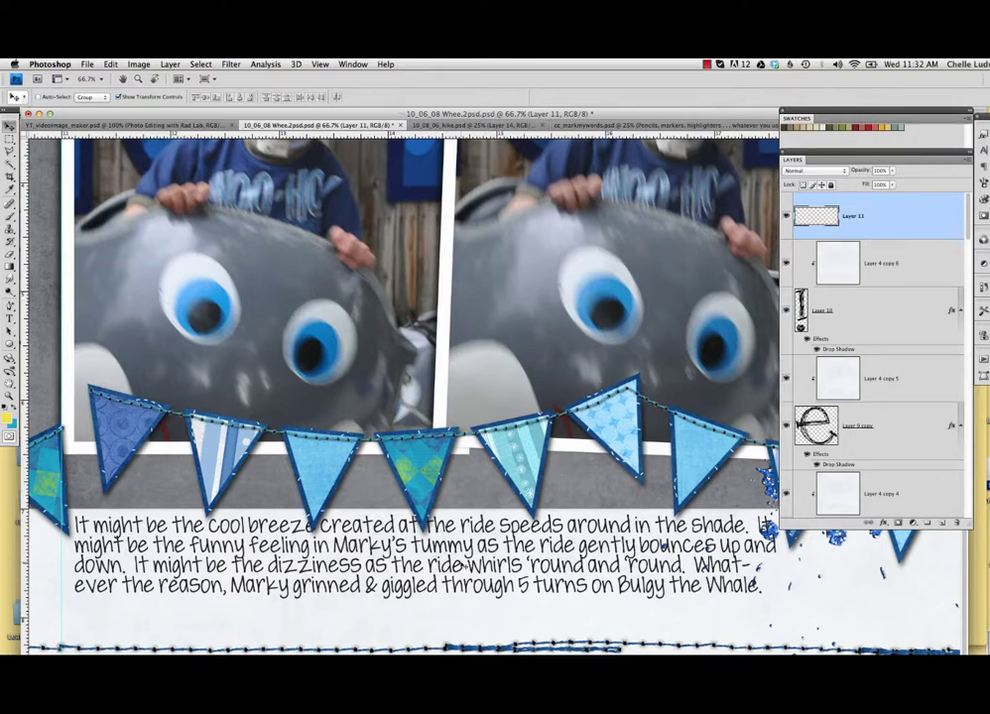
pyautogui.press('x')
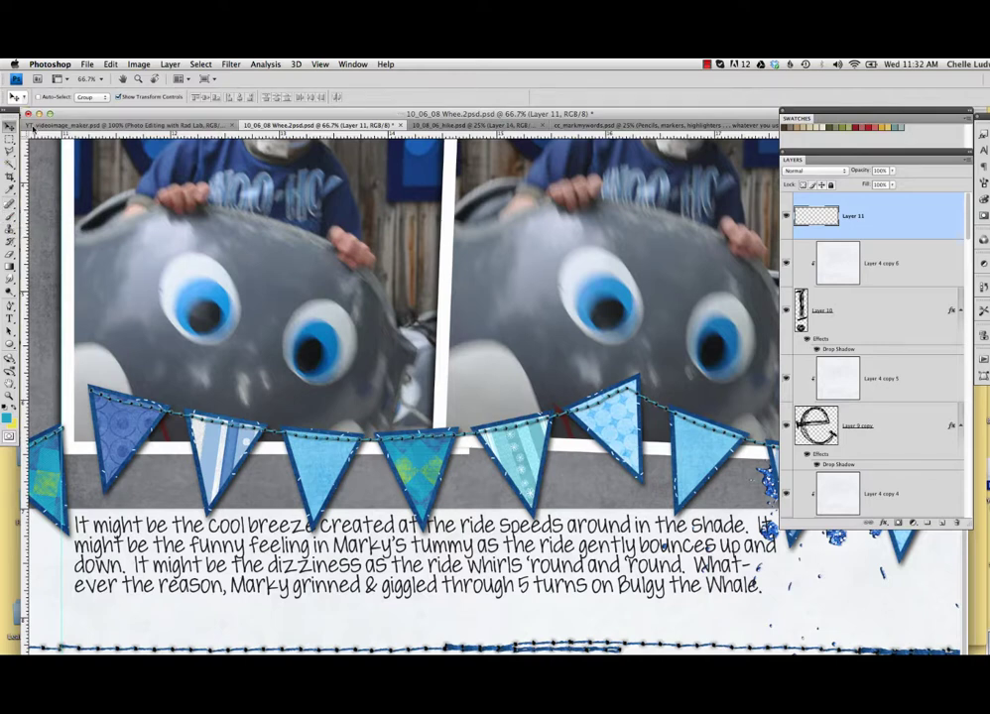
# - Activate the Brush tool and choose the 519 px wavy-line brush
pyautogui.click(9, 203)
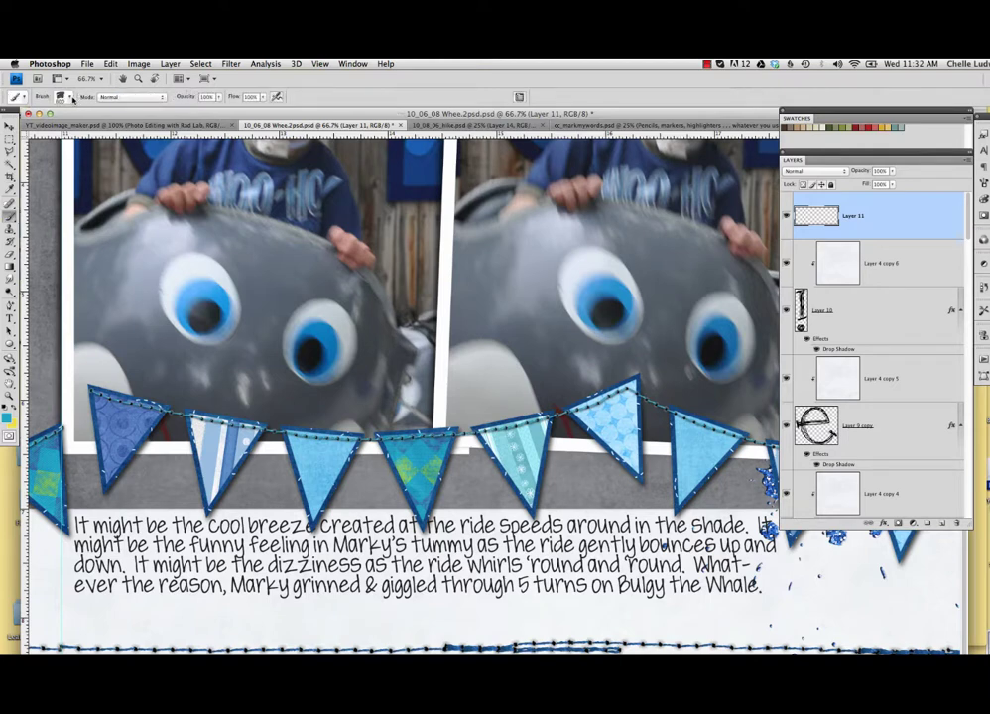
pyautogui.click(70, 98)
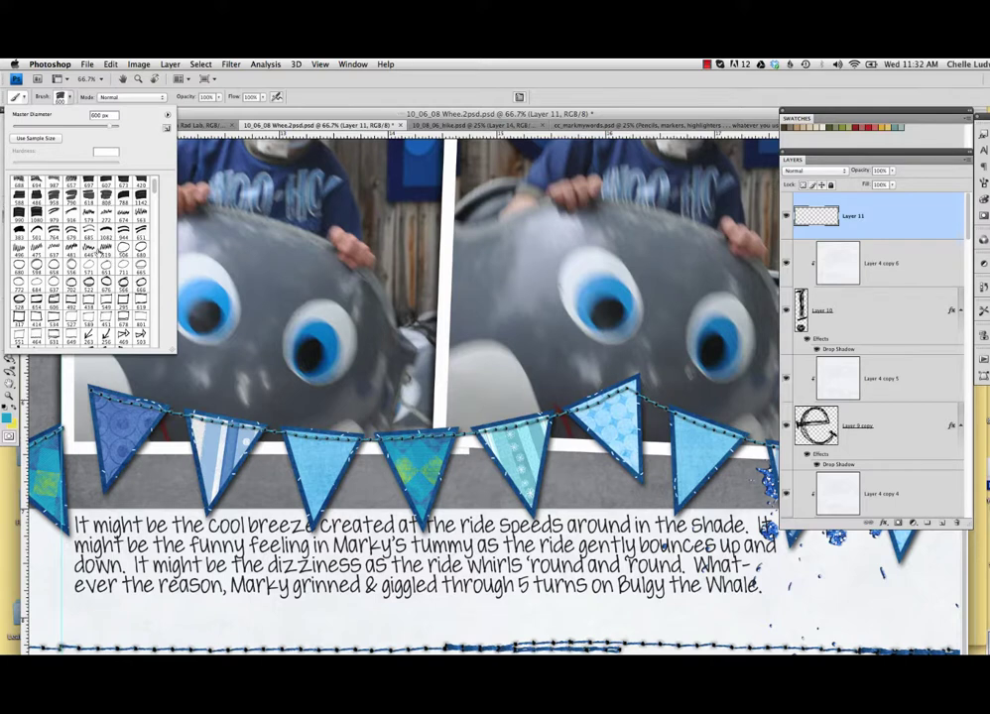
pyautogui.click(83, 195)
pyautogui.click(255, 74)
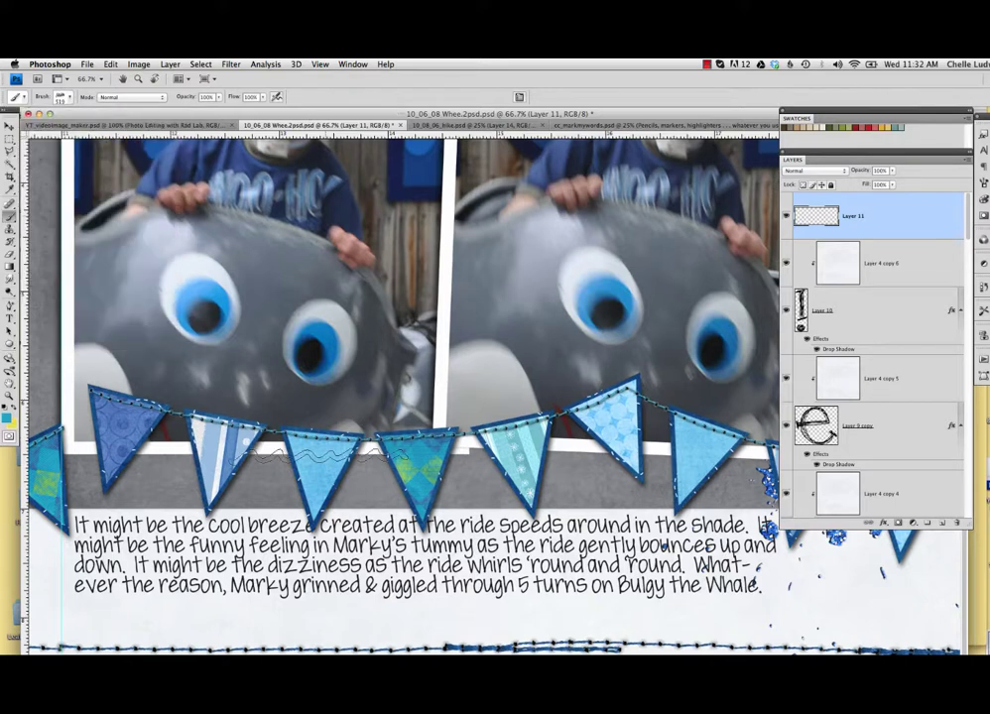
# - Stamp a blue wavy underline at 400 px beneath "grinned & giggled" and set the new layer's blend mode to Multiply
pyautogui.click(338, 609)
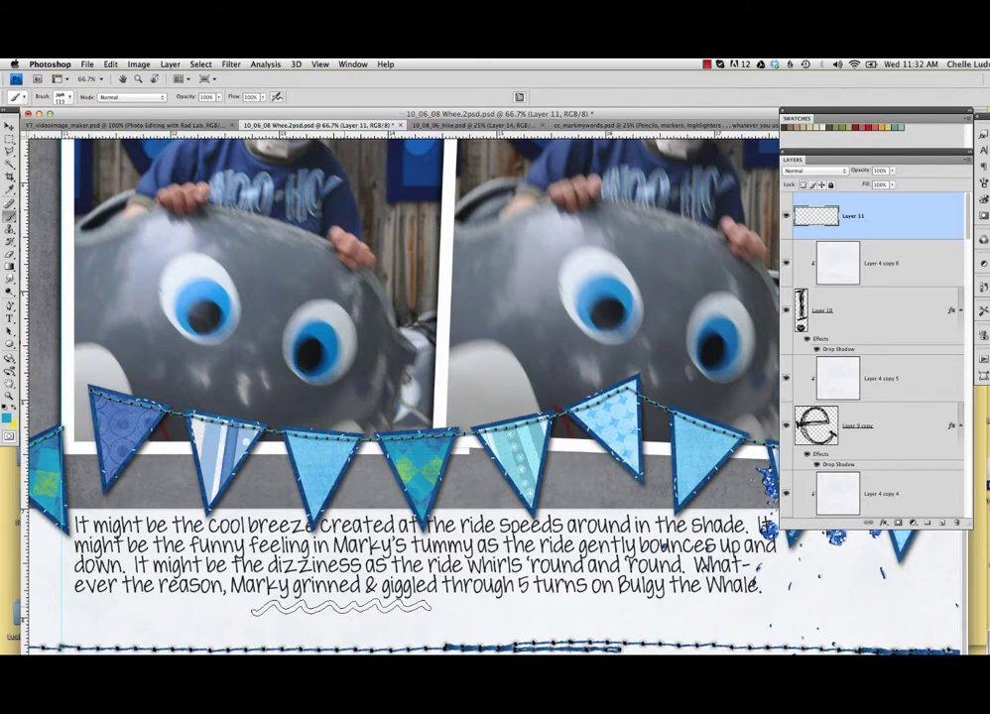
pyautogui.press('[')
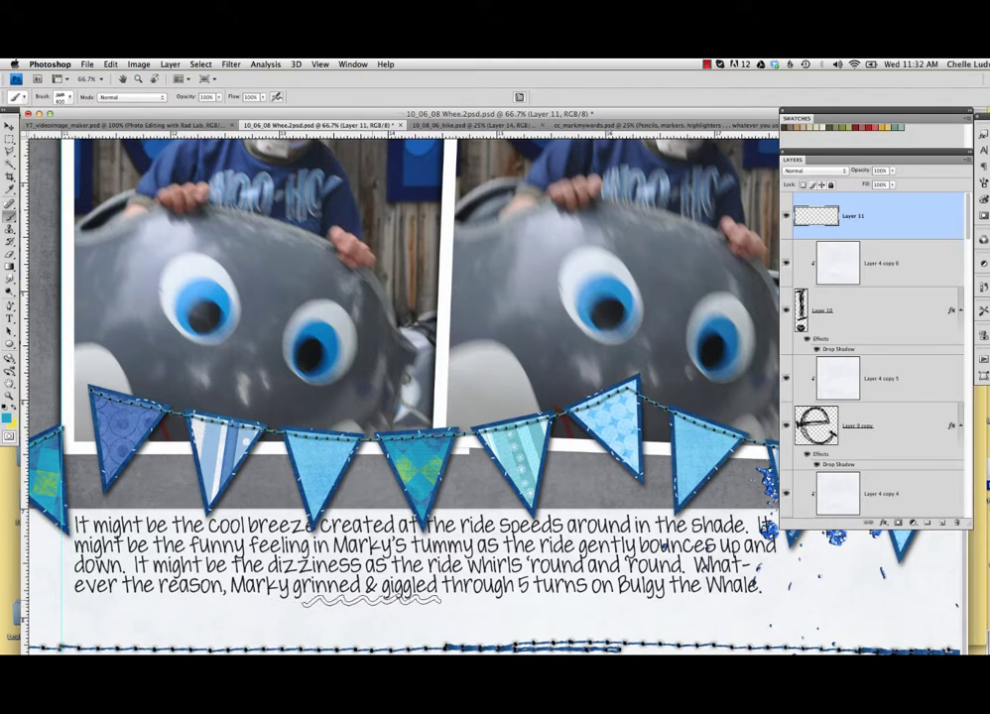
pyautogui.click(363, 592)
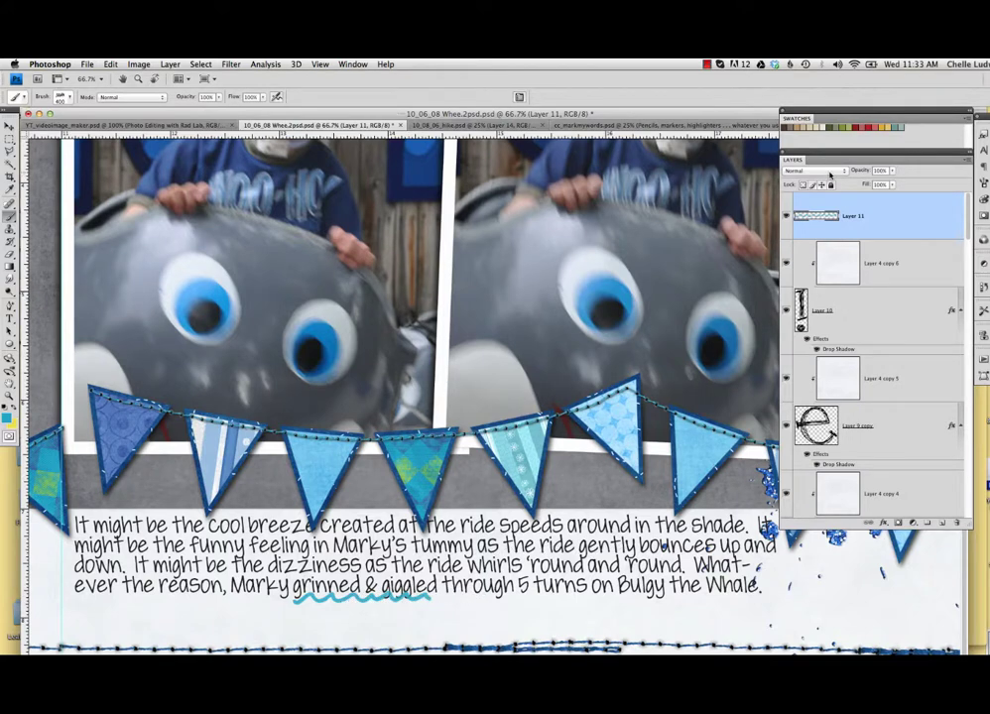
pyautogui.click(831, 174)
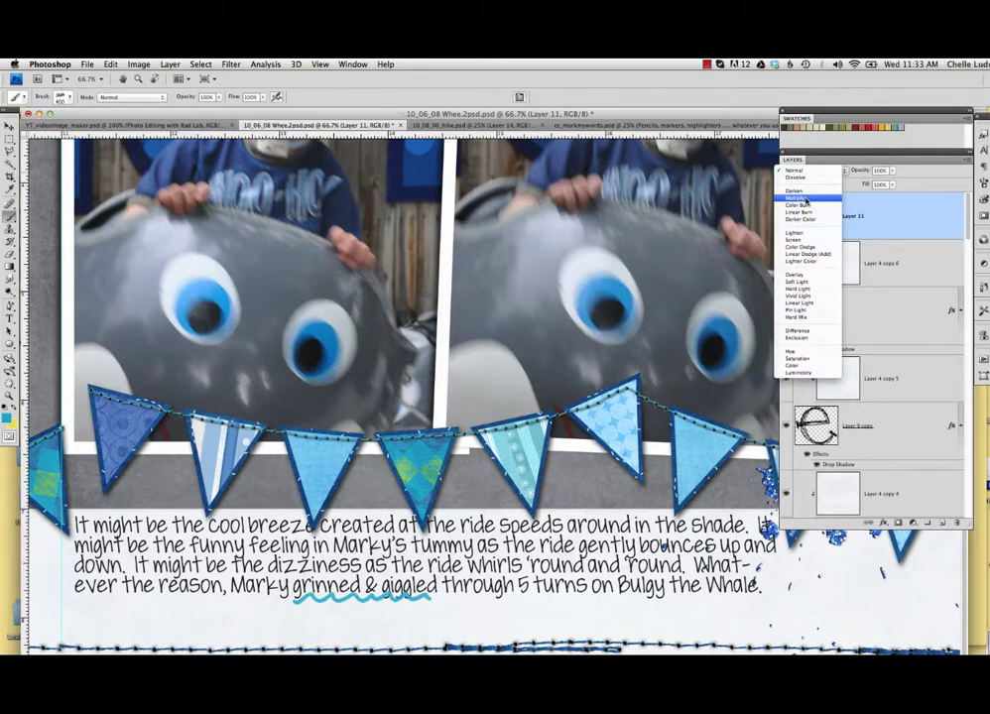
pyautogui.click(805, 200)
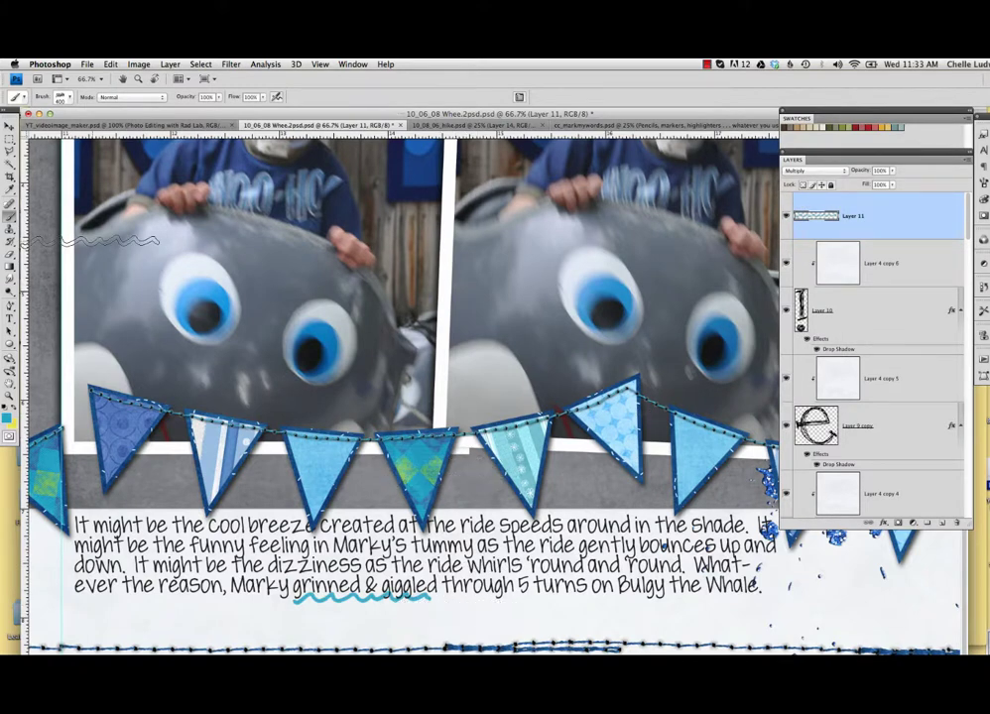
# - Choose the 272 px squiggle brush, reduce it to 250 px and stamp an underline beneath "5 turns"
pyautogui.click(70, 99)
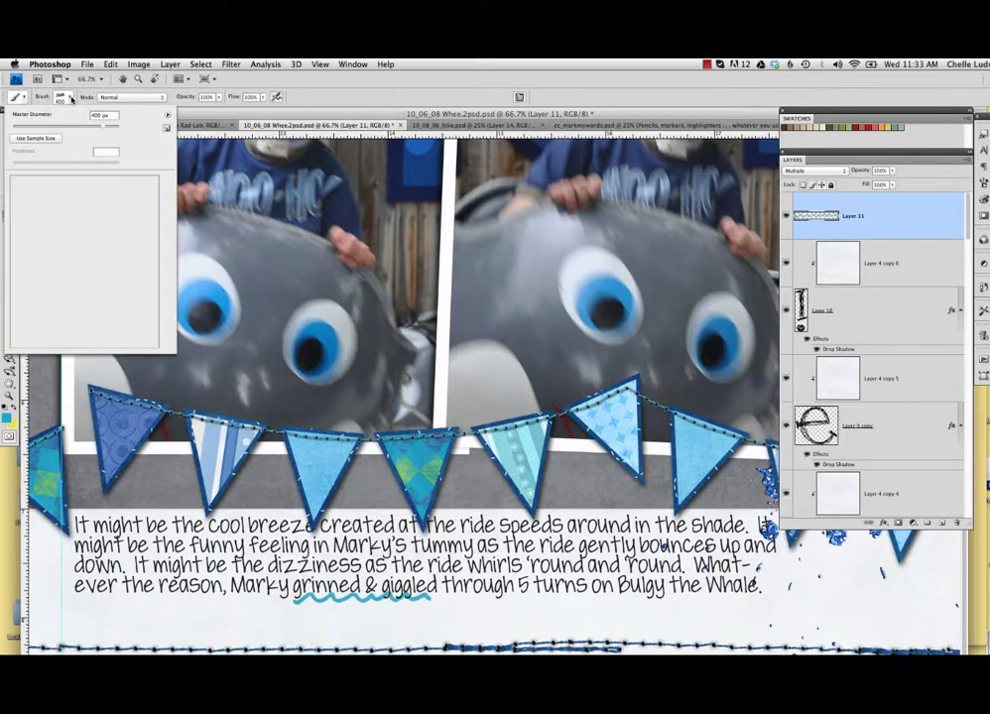
pyautogui.scroll(3, 104, 226)
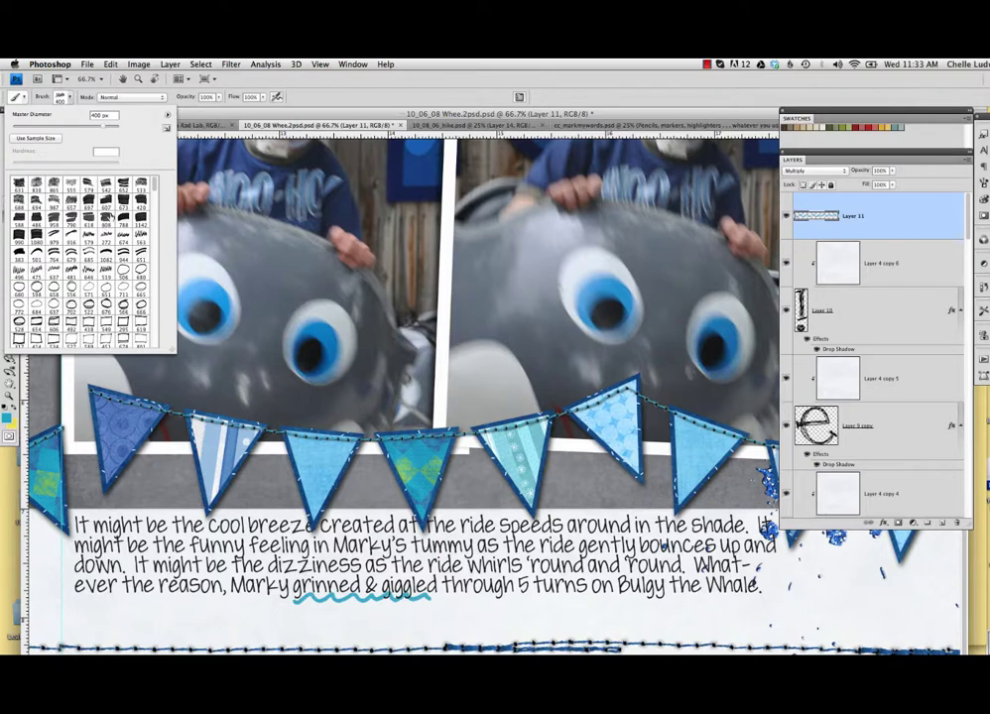
pyautogui.click(141, 195)
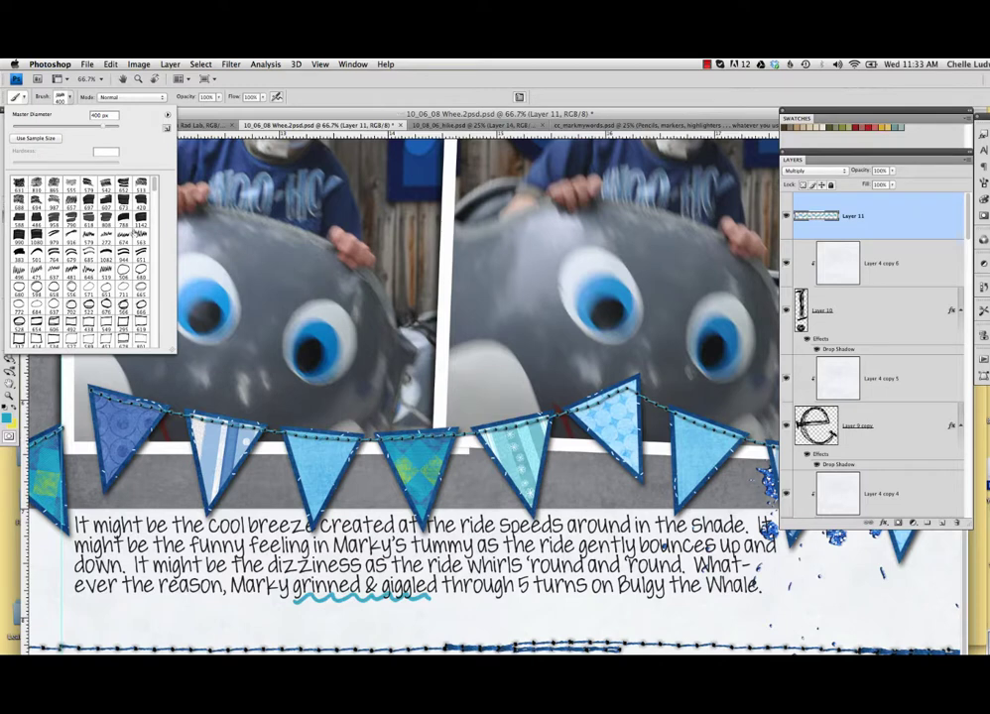
pyautogui.click(143, 222)
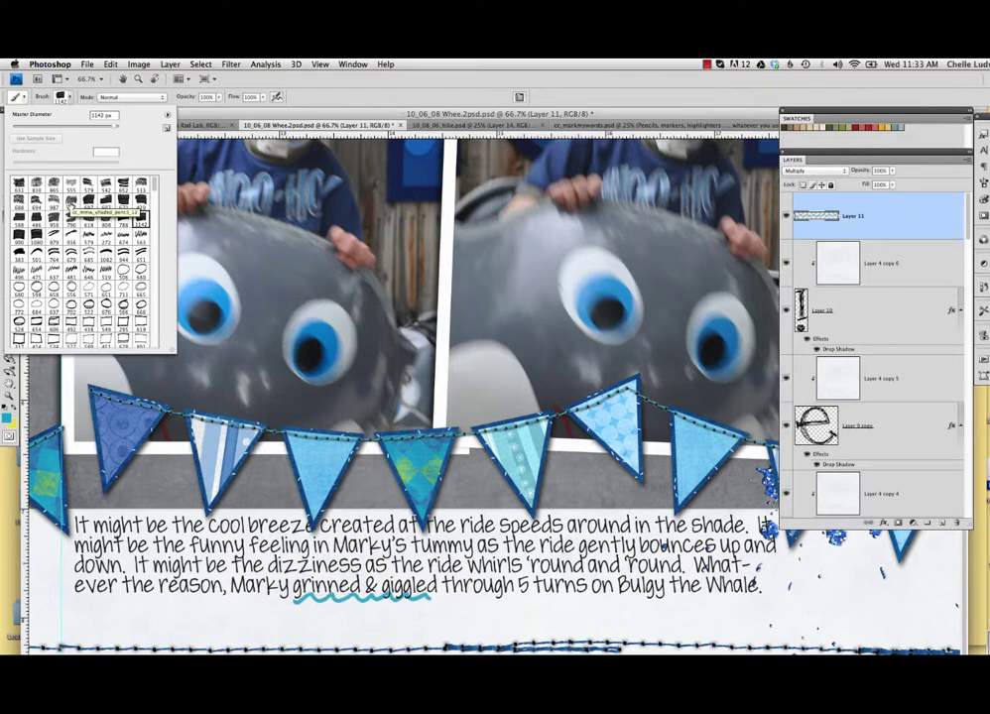
pyautogui.click(140, 184)
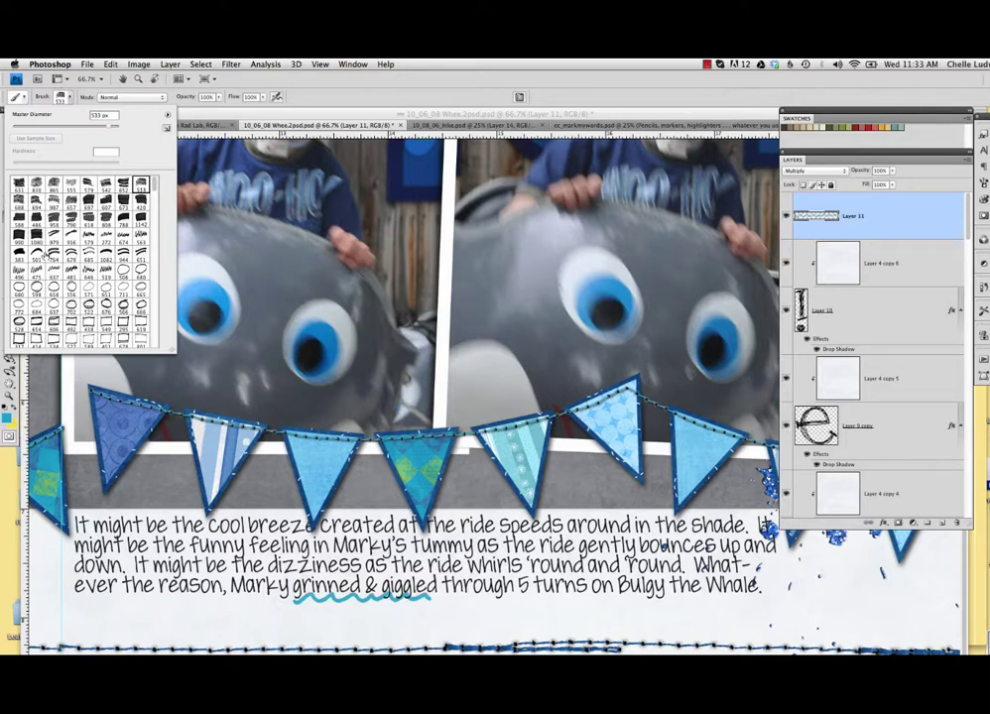
pyautogui.click(37, 252)
pyautogui.click(106, 238)
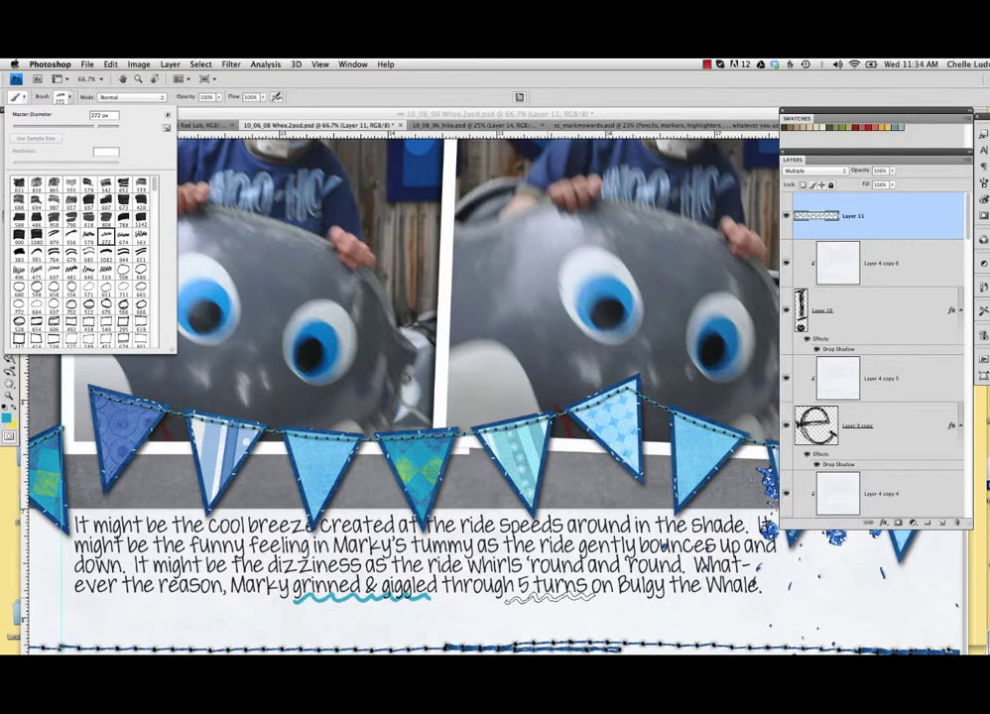
pyautogui.press('Return')
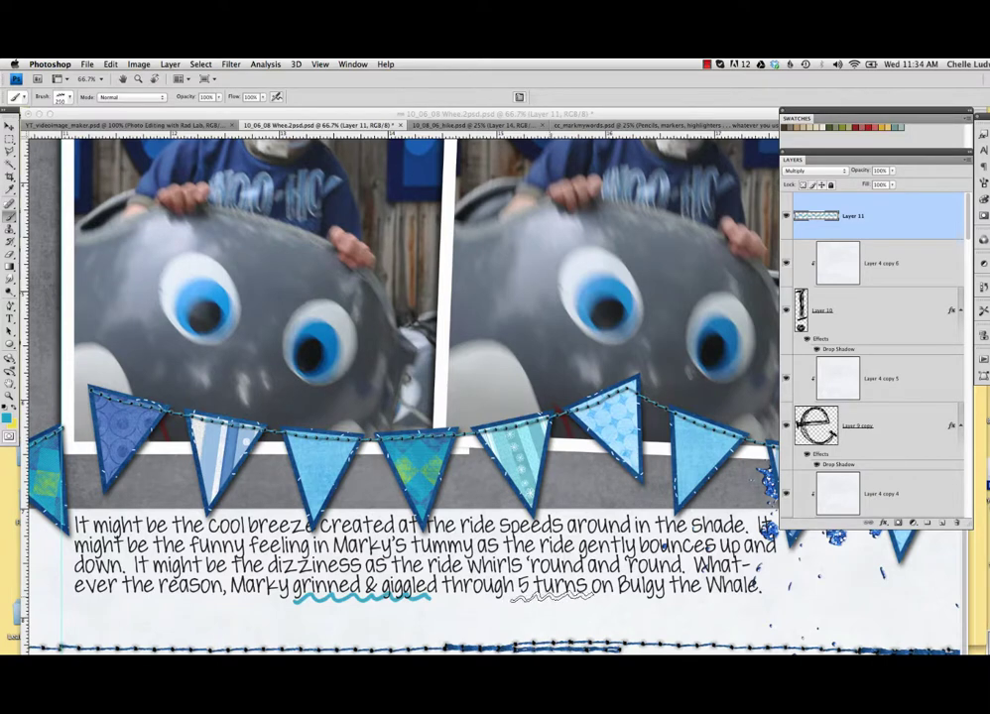
pyautogui.click(552, 600)
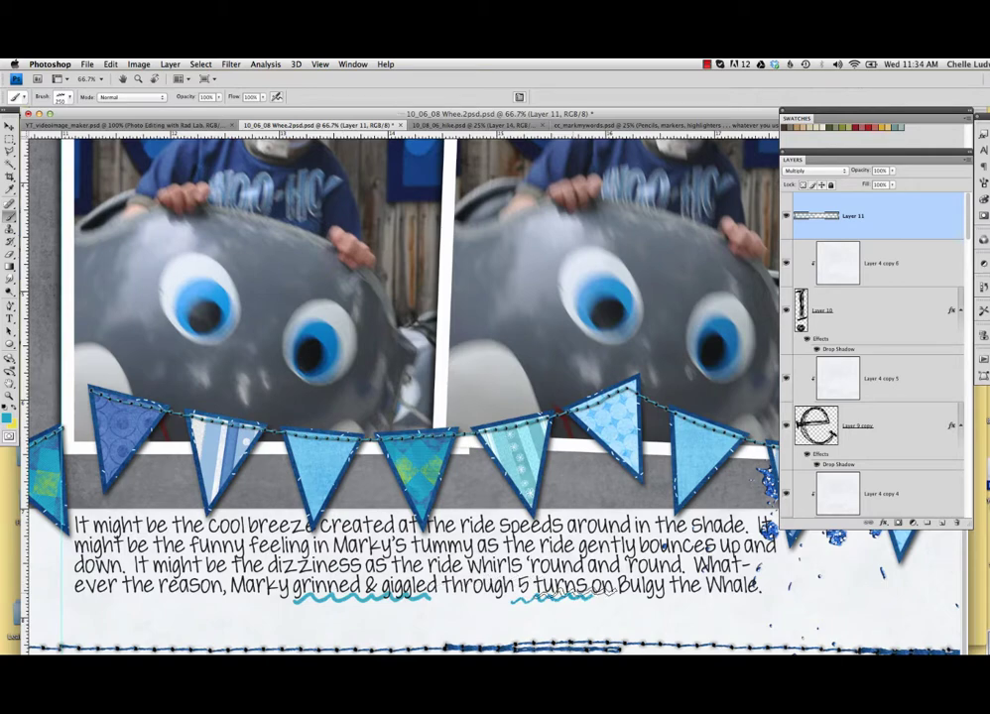
pyautogui.press('super+0')
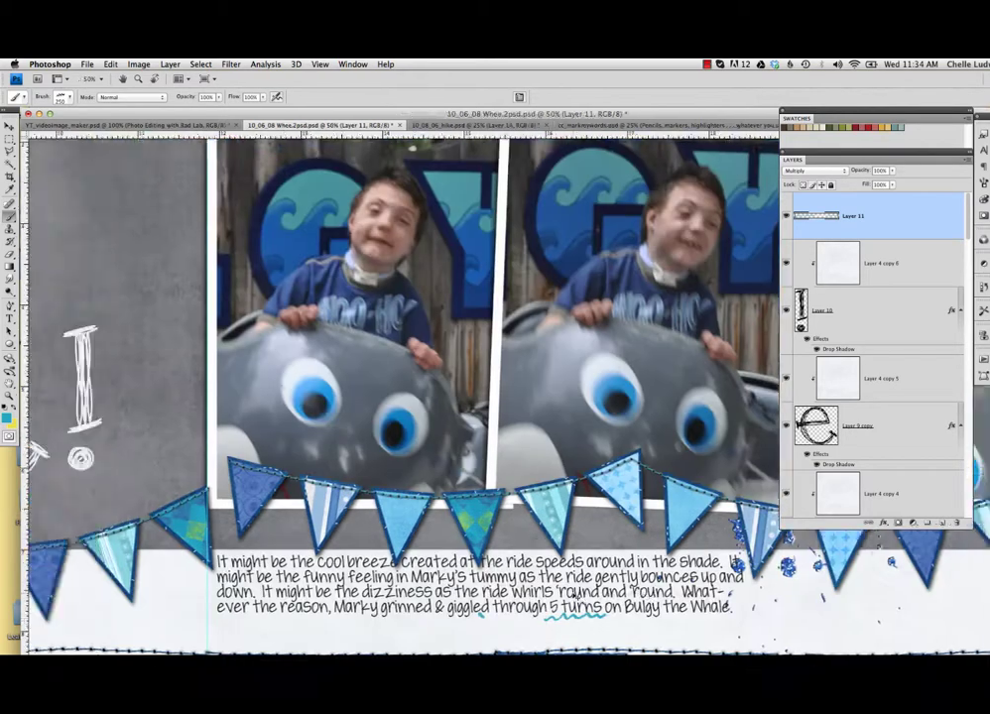
pyautogui.press('super+minus')
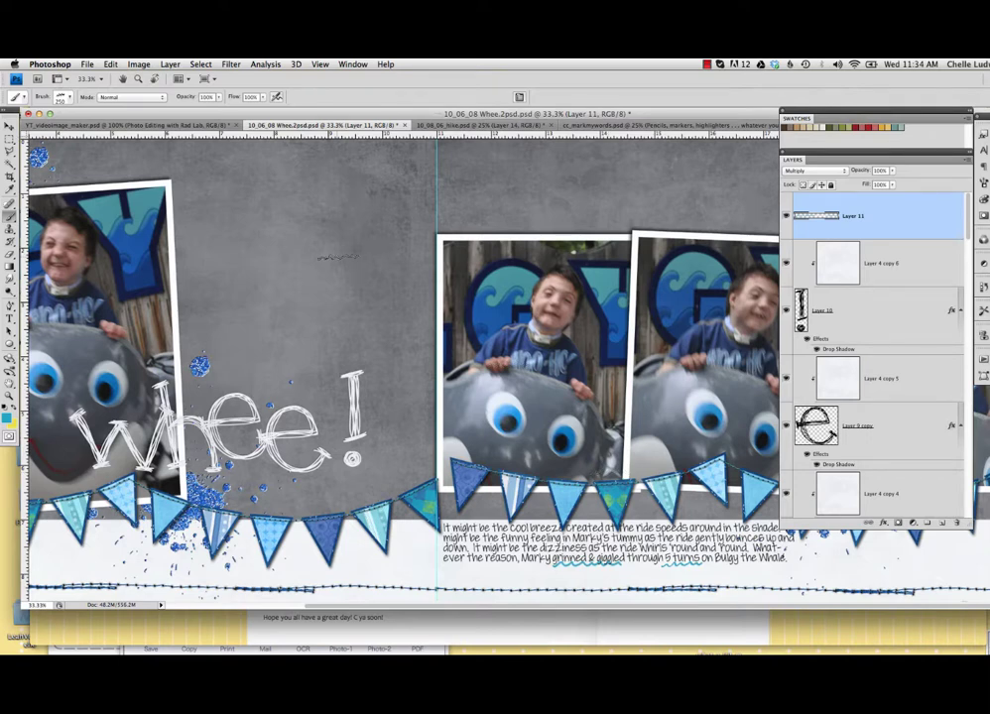
# - Switch to 10_08_06_hike.psd, make yellow the foreground color and choose the 673 px solid marker brush
pyautogui.click(456, 128)
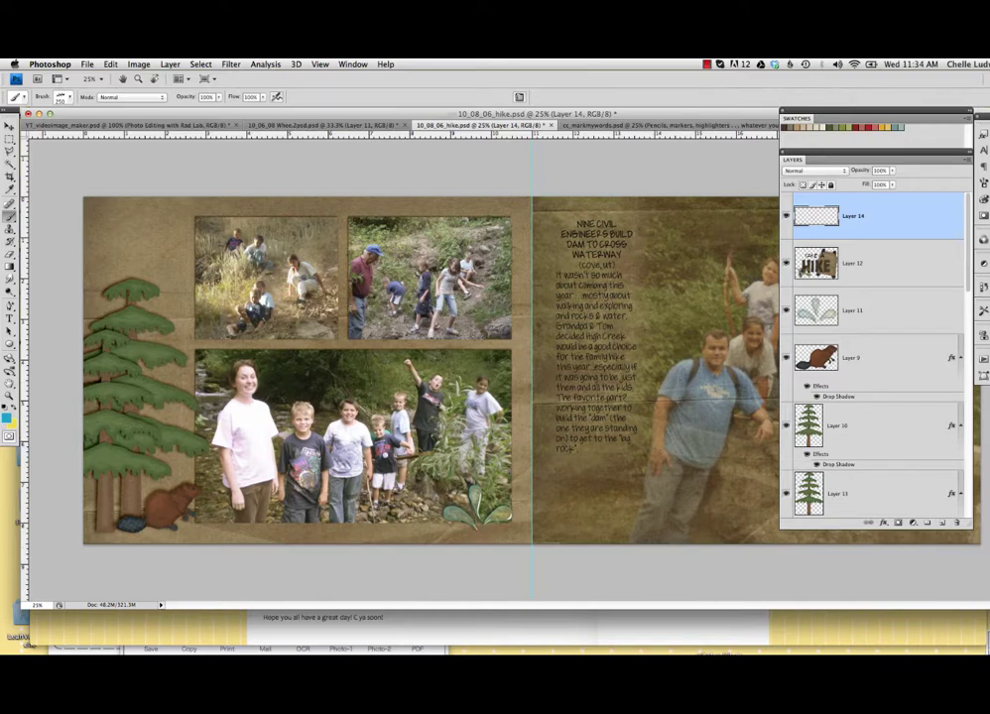
pyautogui.moveTo(858, 605); pyautogui.dragTo(978, 643)
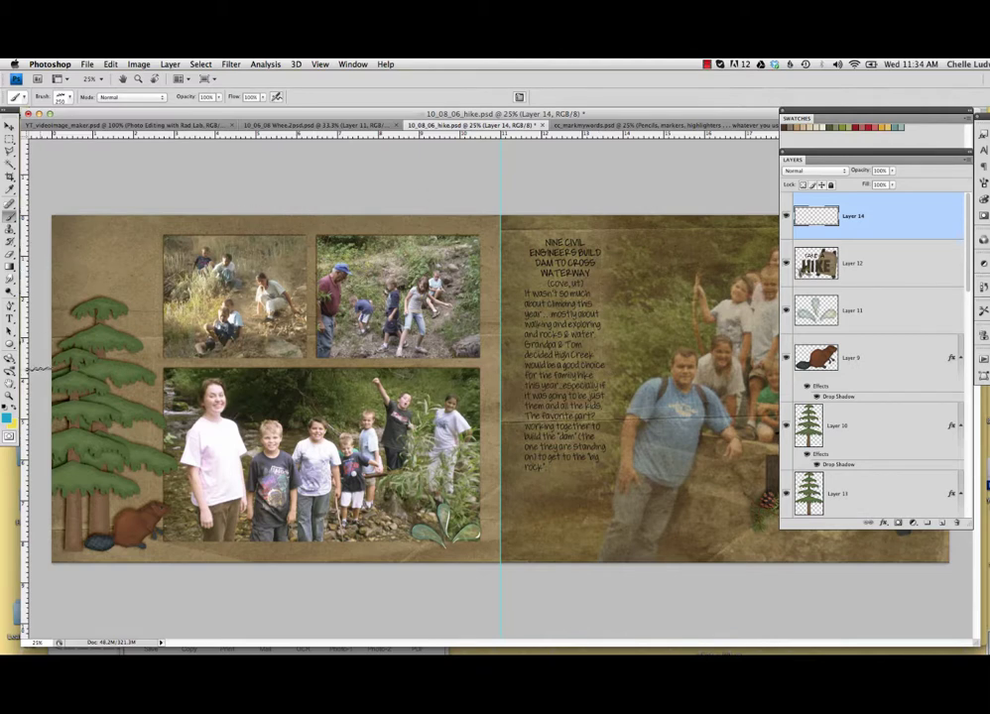
pyautogui.click(12, 408)
pyautogui.click(59, 97)
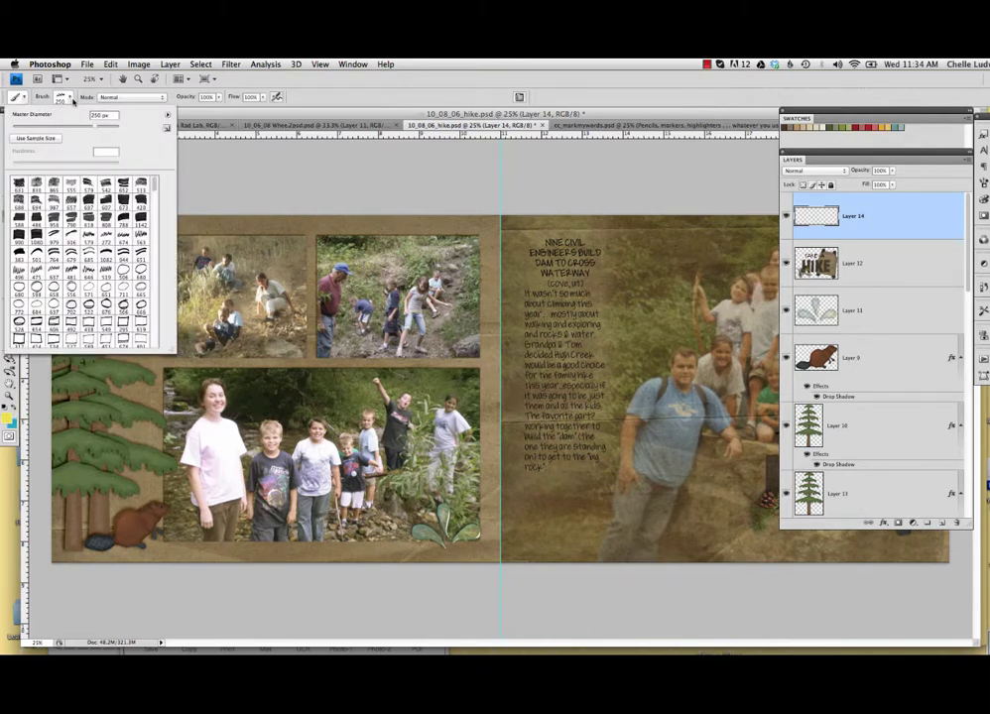
pyautogui.click(123, 216)
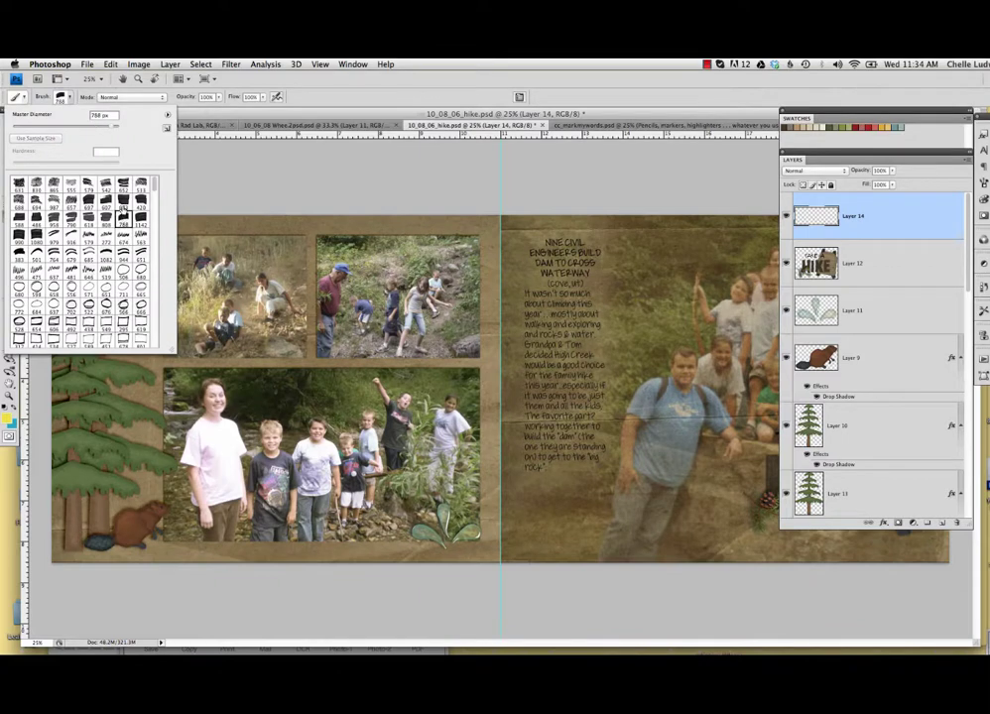
pyautogui.click(123, 199)
pyautogui.press('Escape')
# - Stamp a yellow highlight at 400 px over "family hike" in the journaling text on Layer 14
pyautogui.hotkey('ctrl', '+')
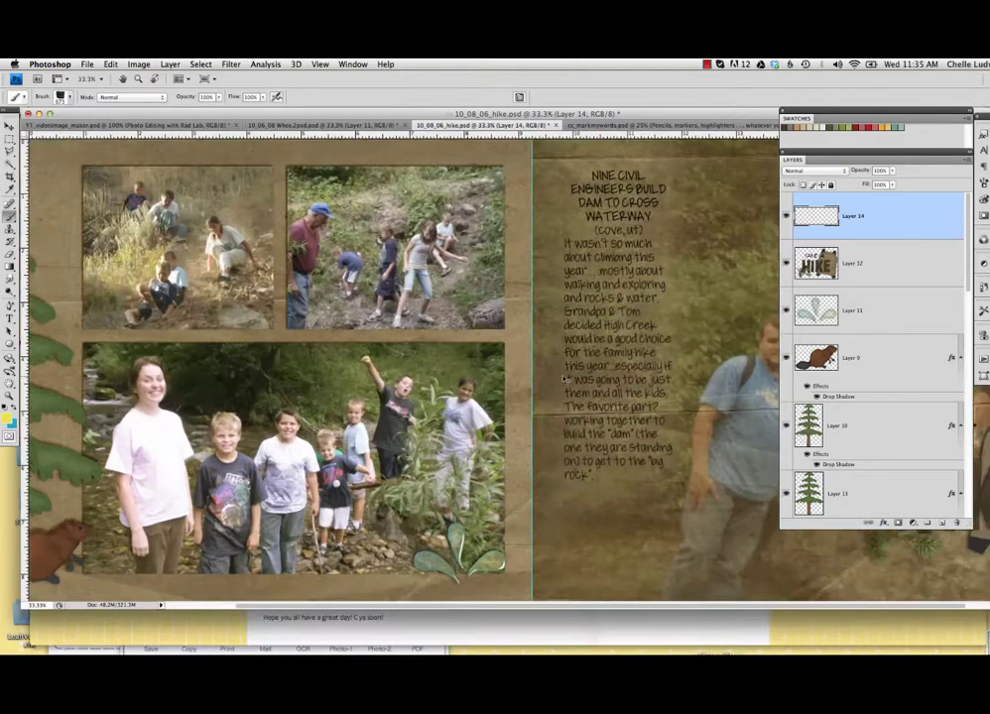
pyautogui.hotkey('ctrl', '+')
pyautogui.hotkey('ctrl', '+')
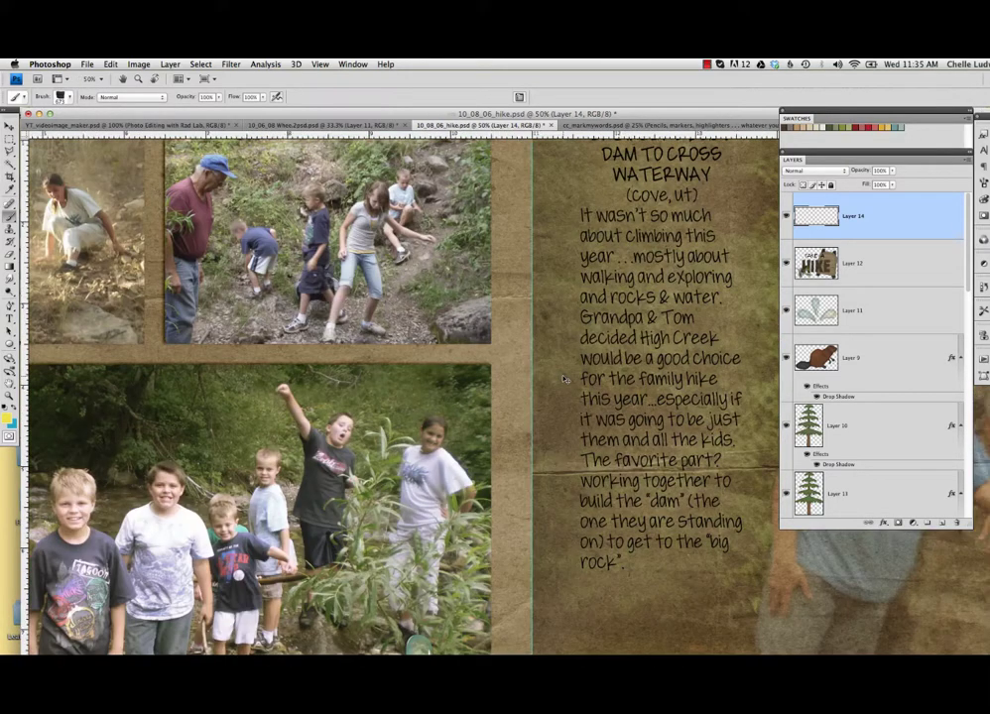
pyautogui.hscroll(10, 563, 379)
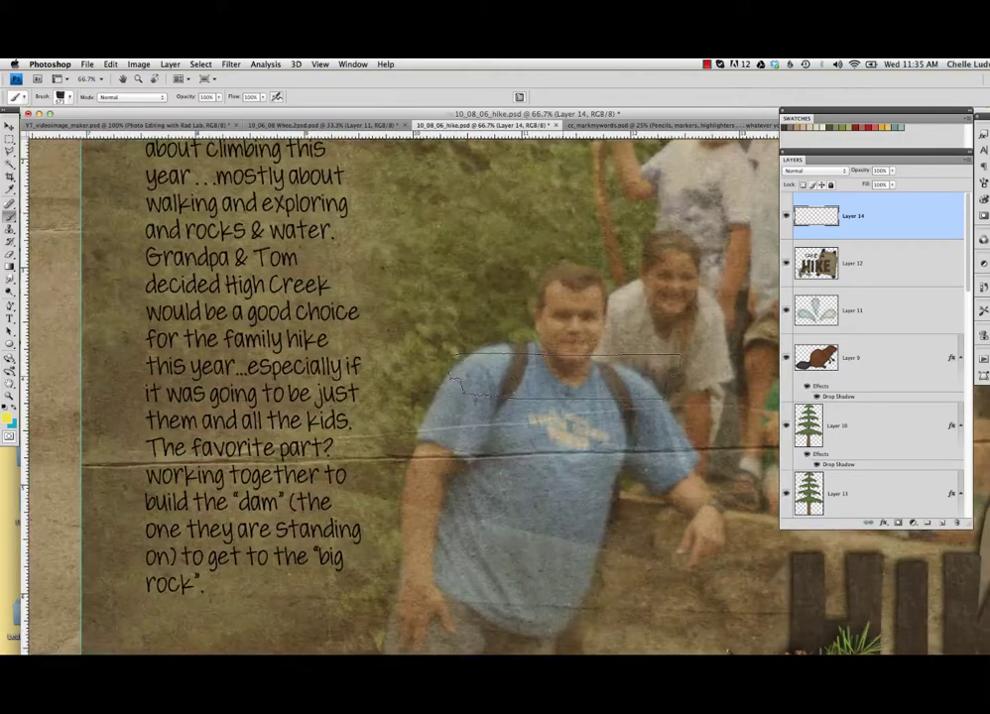
pyautogui.hscroll(-6, 563, 379)
pyautogui.scroll(1, 564, 379)
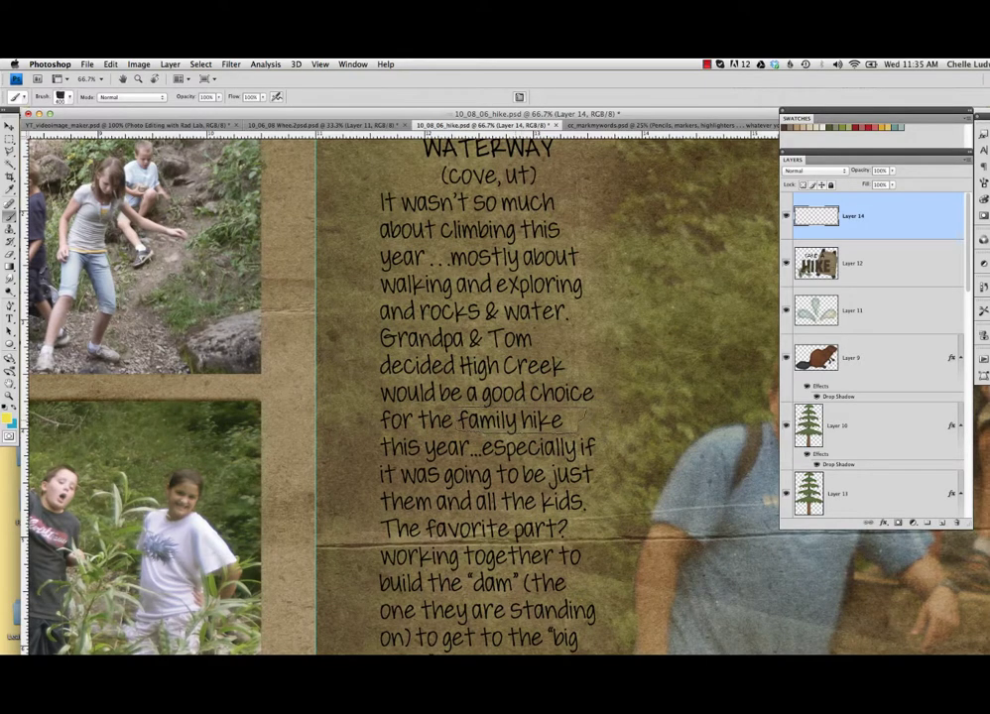
pyautogui.moveTo(582, 421); pyautogui.dragTo(449, 422)
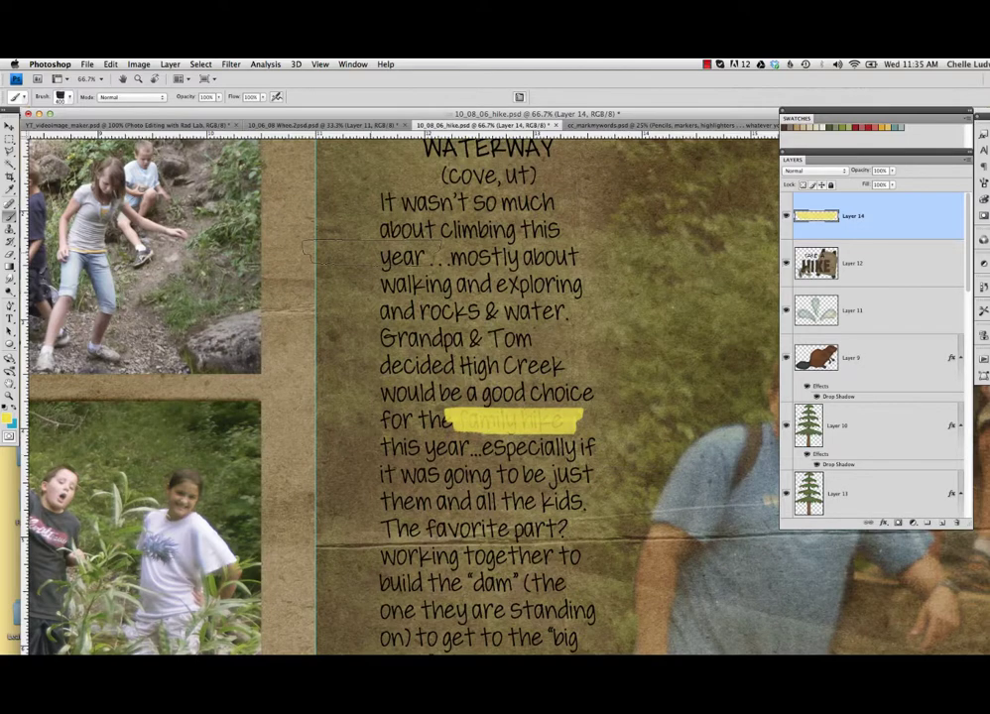
# - Choose the 420 px marker brush and stamp a yellow highlight over "favorite part" in the journaling text
pyautogui.click(71, 100)
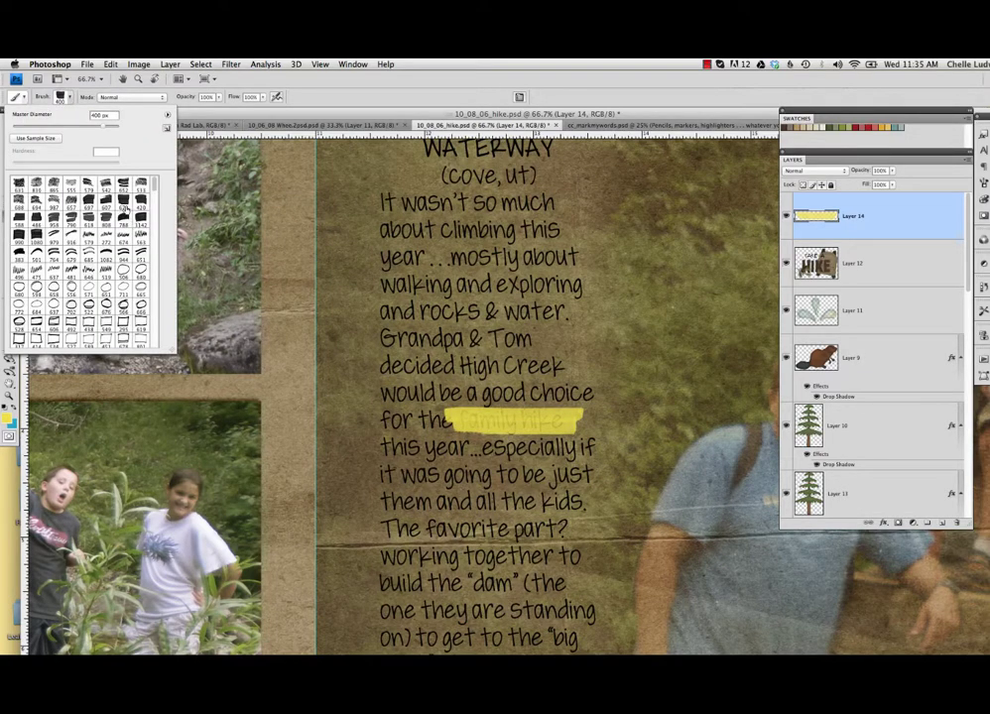
pyautogui.click(140, 201)
pyautogui.scroll(-3, 487, 397)
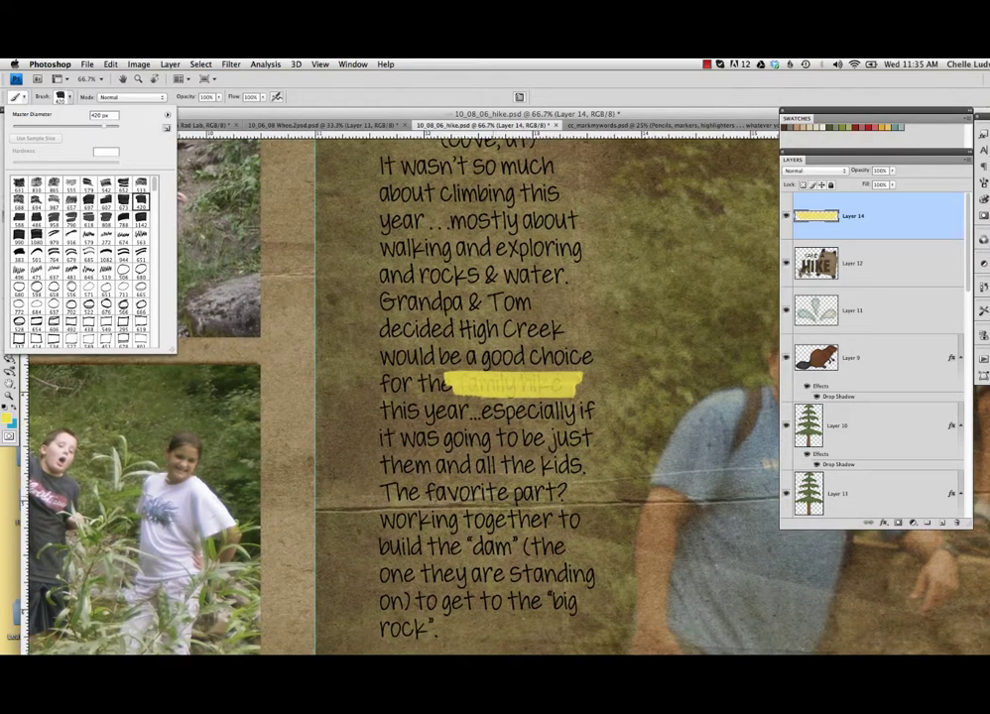
pyautogui.press('Return')
pyautogui.moveTo(422, 493); pyautogui.dragTo(558, 492)
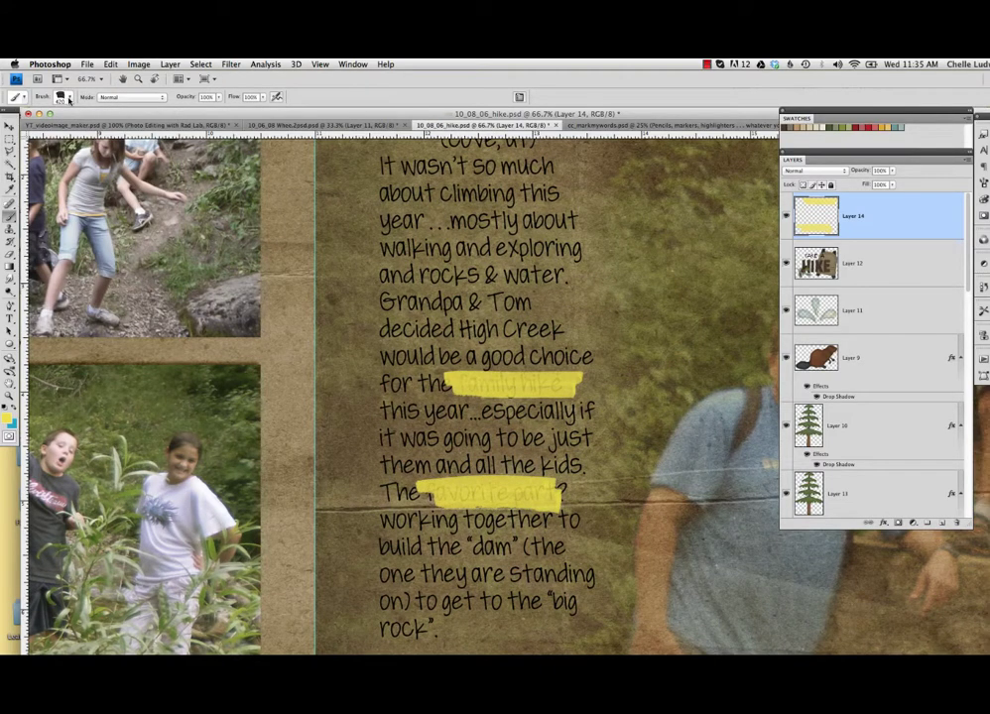
# - Choose the 618 px marker brush, reduce it to 400 px and stamp a yellow highlight over "High Creek" in the journaling text
pyautogui.click(68, 99)
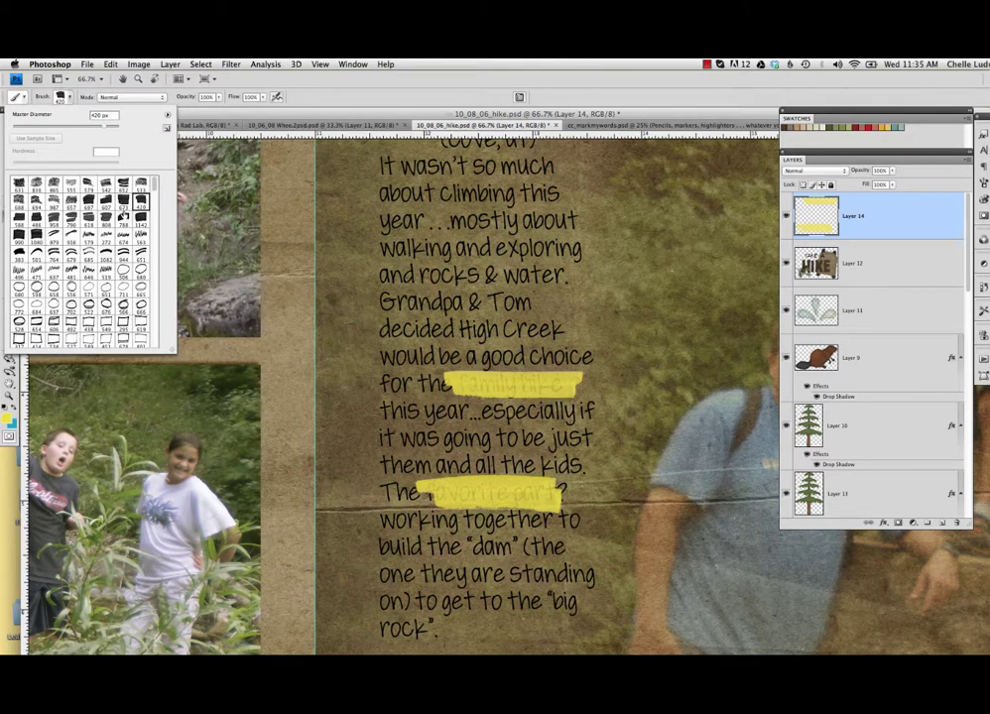
pyautogui.click(88, 218)
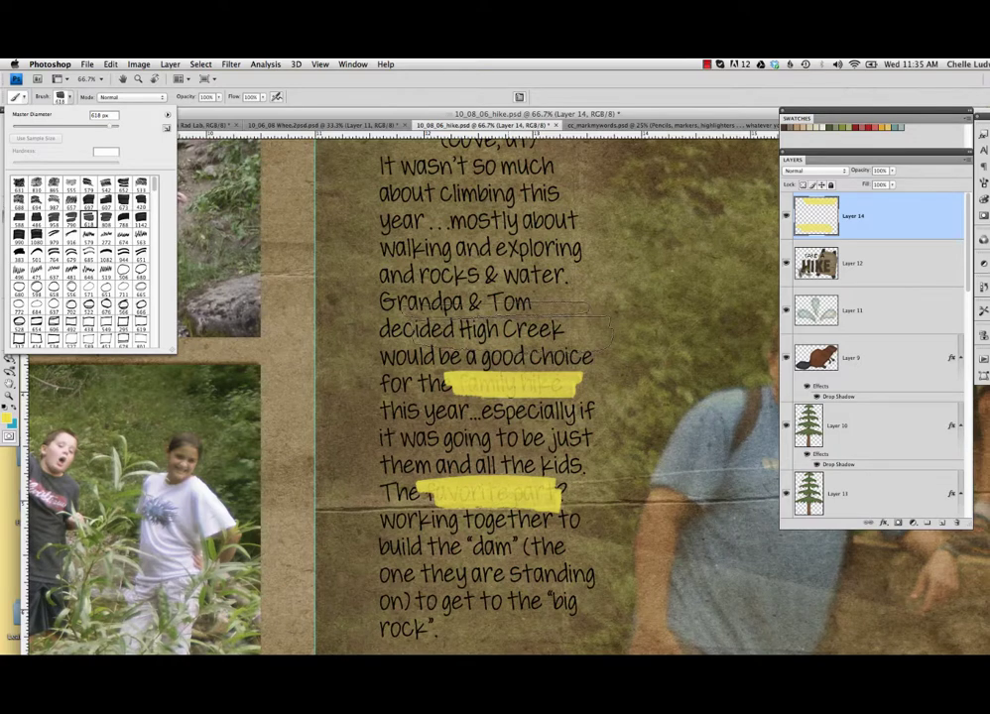
pyautogui.press('Return')
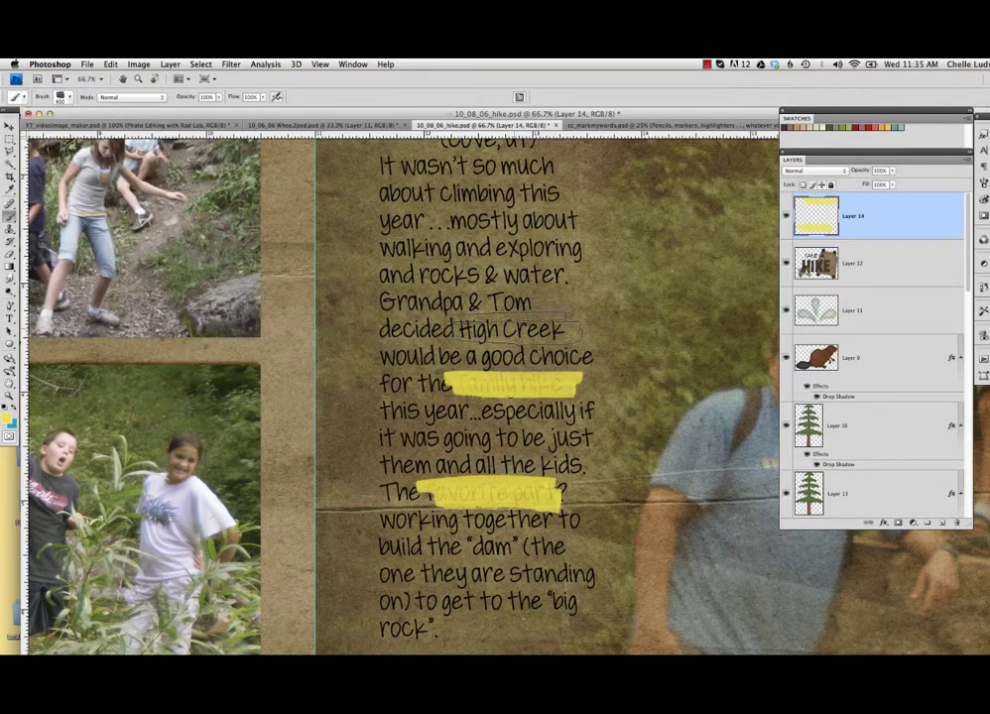
pyautogui.moveTo(447, 329); pyautogui.dragTo(581, 330)
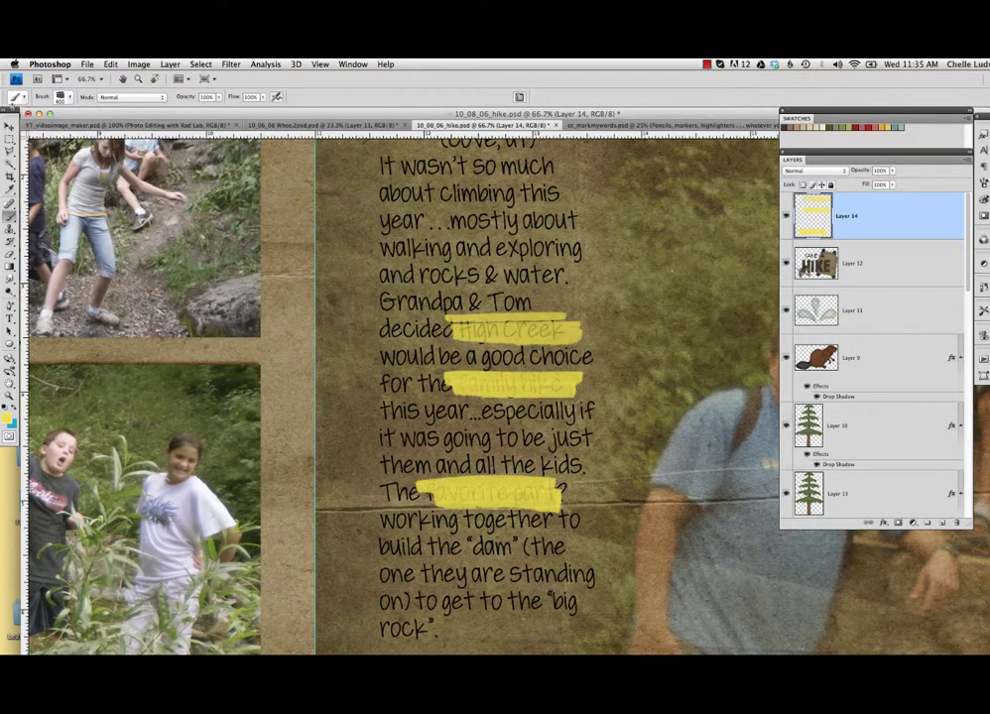
# - Move Layer 14 with the highlights directly beneath the journaling text layer in the layer stack
pyautogui.press('v')
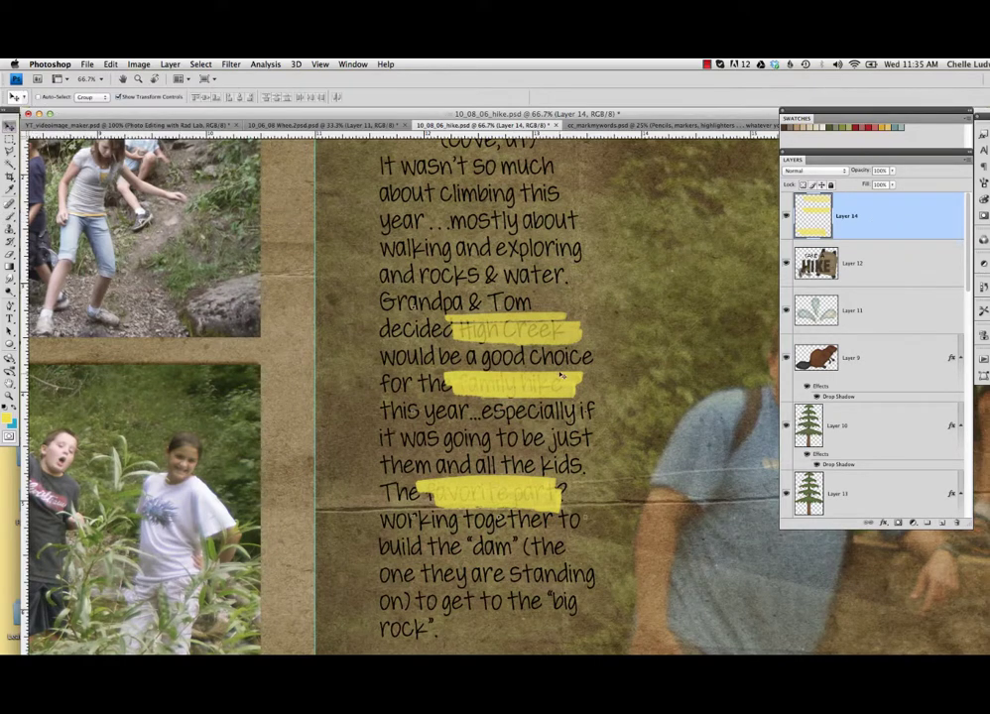
pyautogui.scroll(-10, 864, 377)
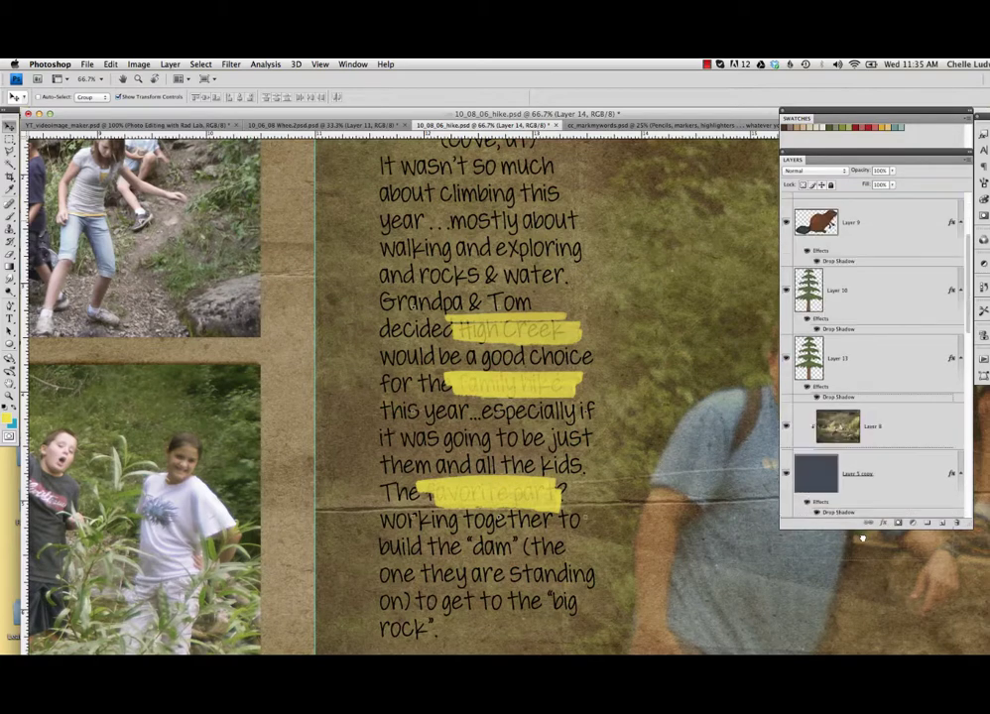
pyautogui.scroll(-10, 854, 411)
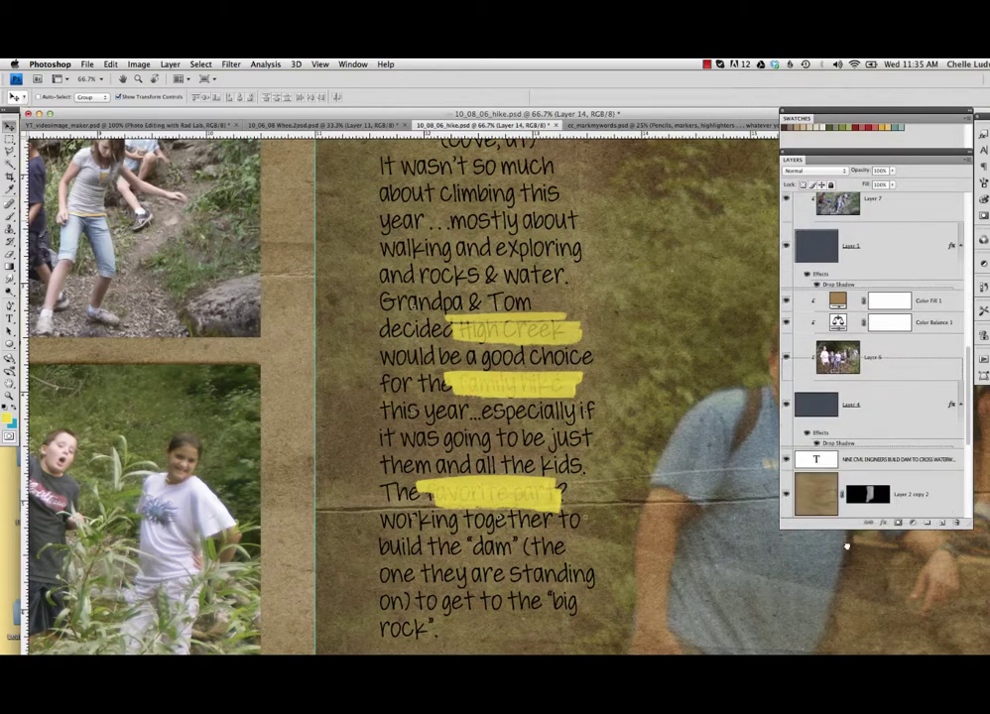
pyautogui.moveTo(853, 411); pyautogui.dragTo(839, 372)
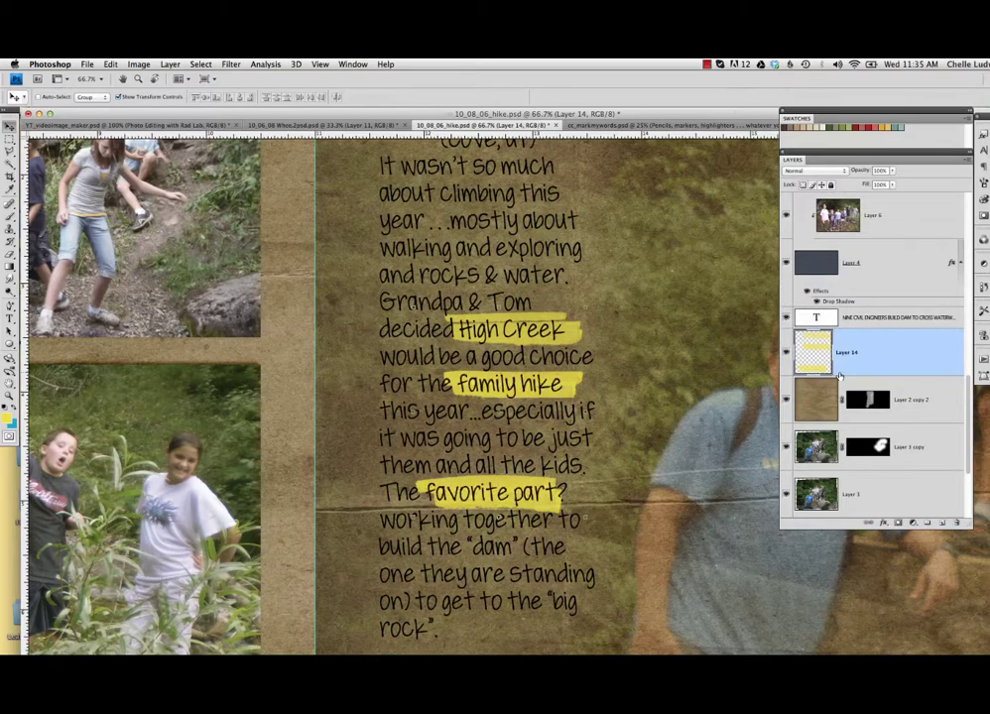
# - Set the blend mode of the highlight layer, Layer 14, to Multiply
pyautogui.press('super+minus')
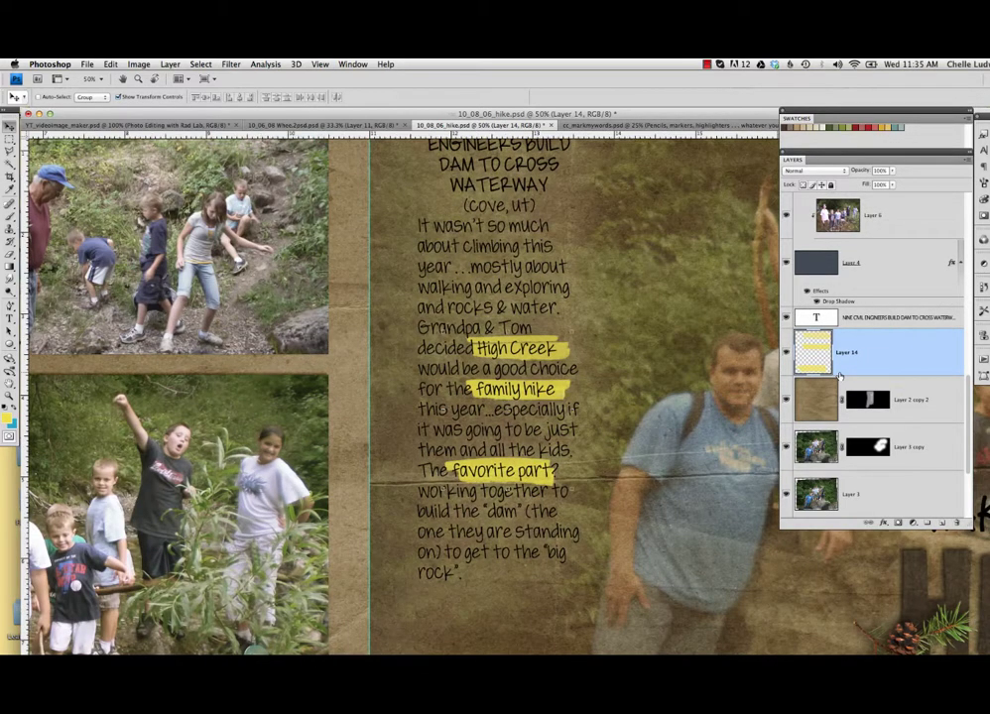
pyautogui.press('super+minus')
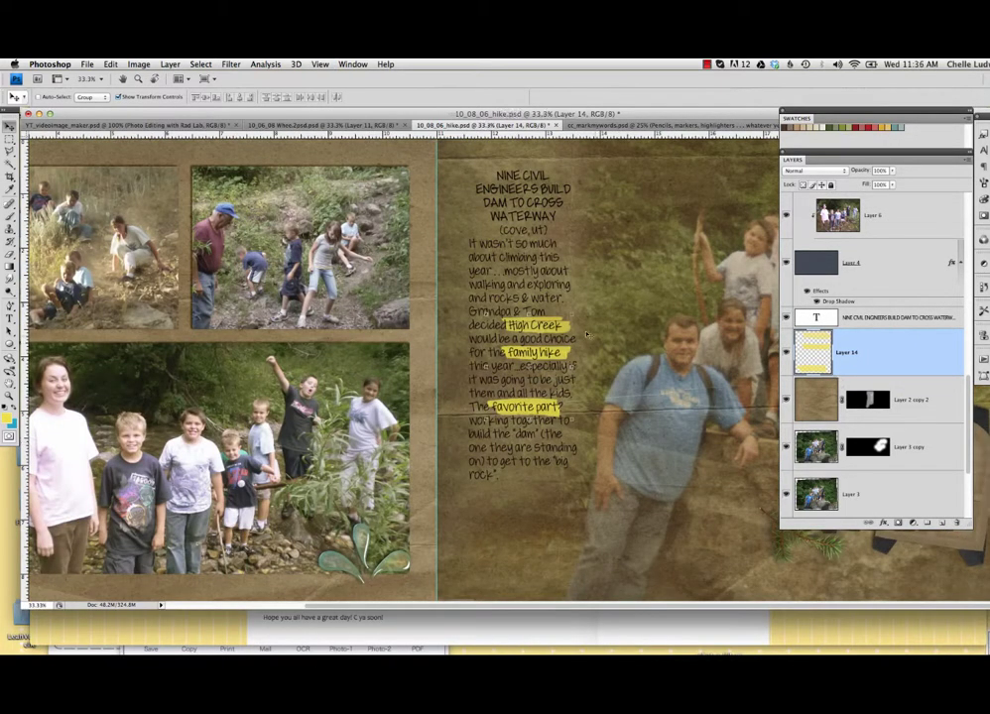
pyautogui.click(879, 171)
pyautogui.click(809, 170)
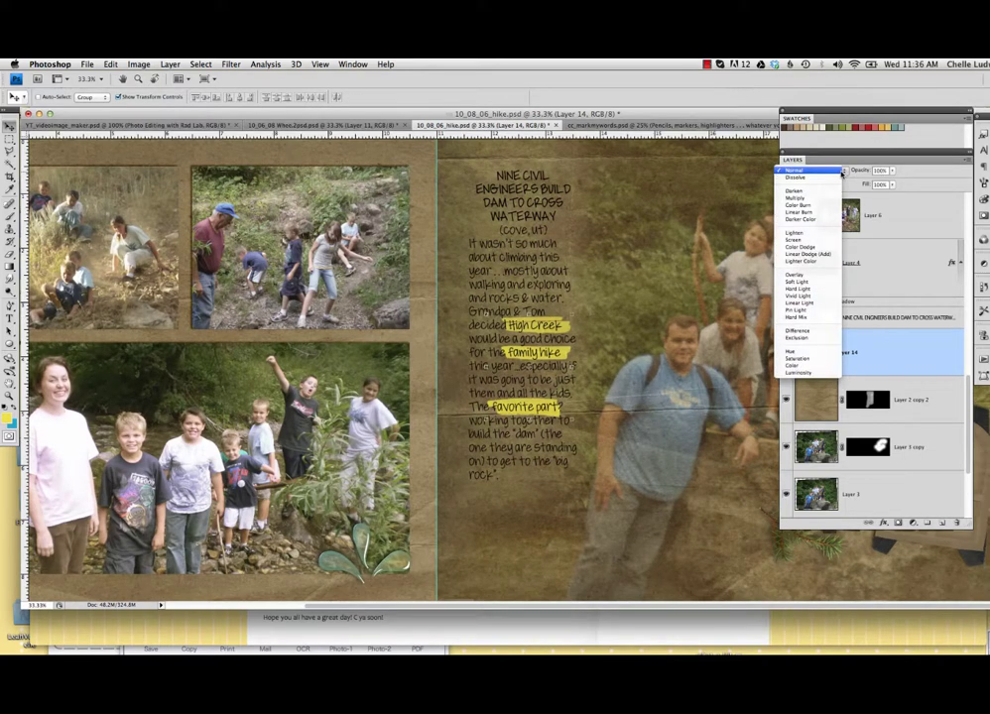
pyautogui.click(826, 199)
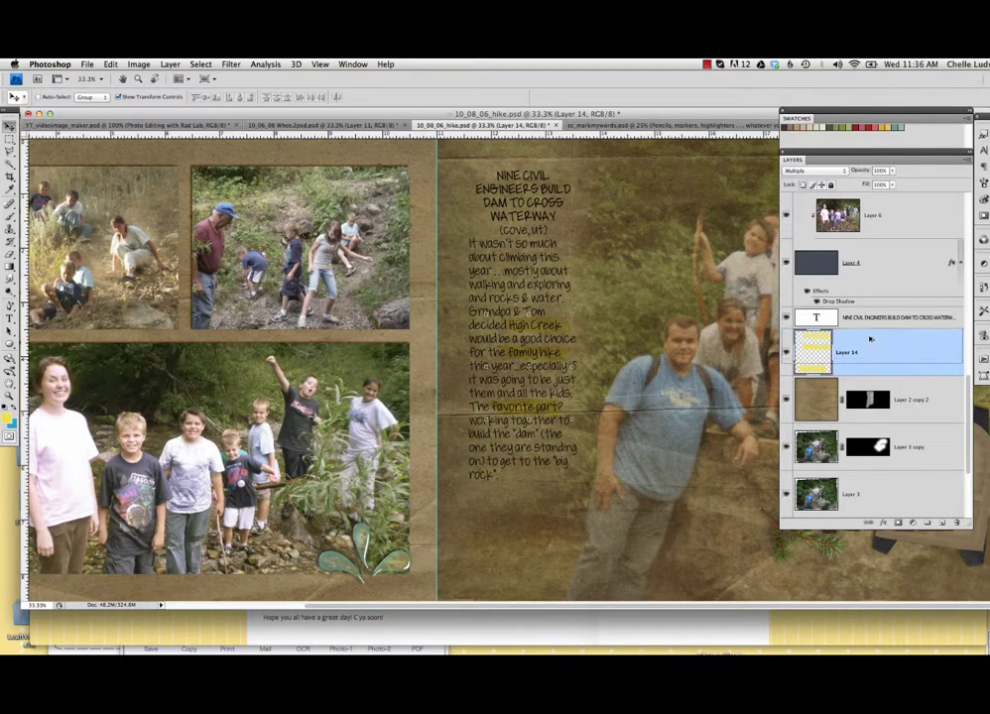
# - Duplicate Layer 14 and set the copy to Normal blend mode at about 28% opacity
pyautogui.press('super+j')
pyautogui.click(816, 172)
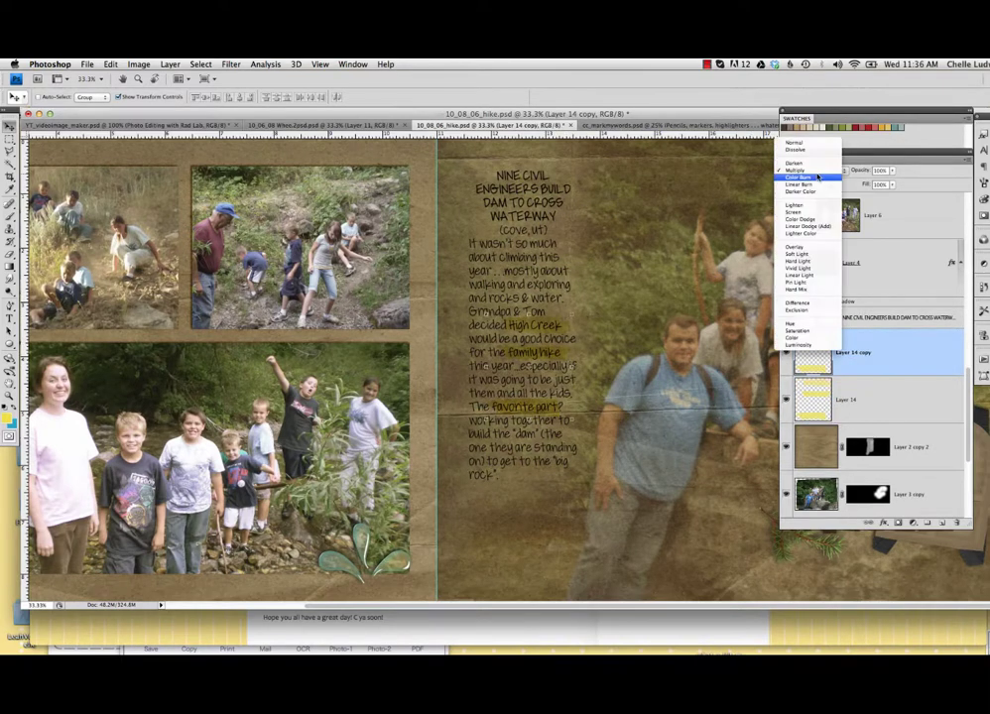
pyautogui.click(811, 145)
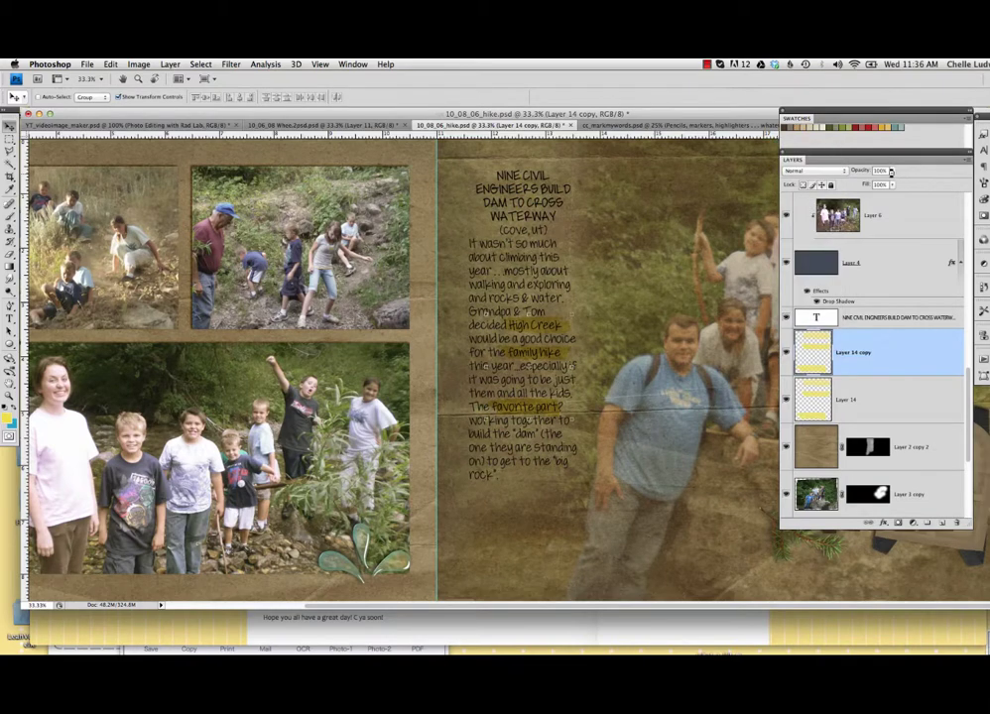
pyautogui.click(893, 172)
pyautogui.moveTo(893, 184); pyautogui.dragTo(854, 186)
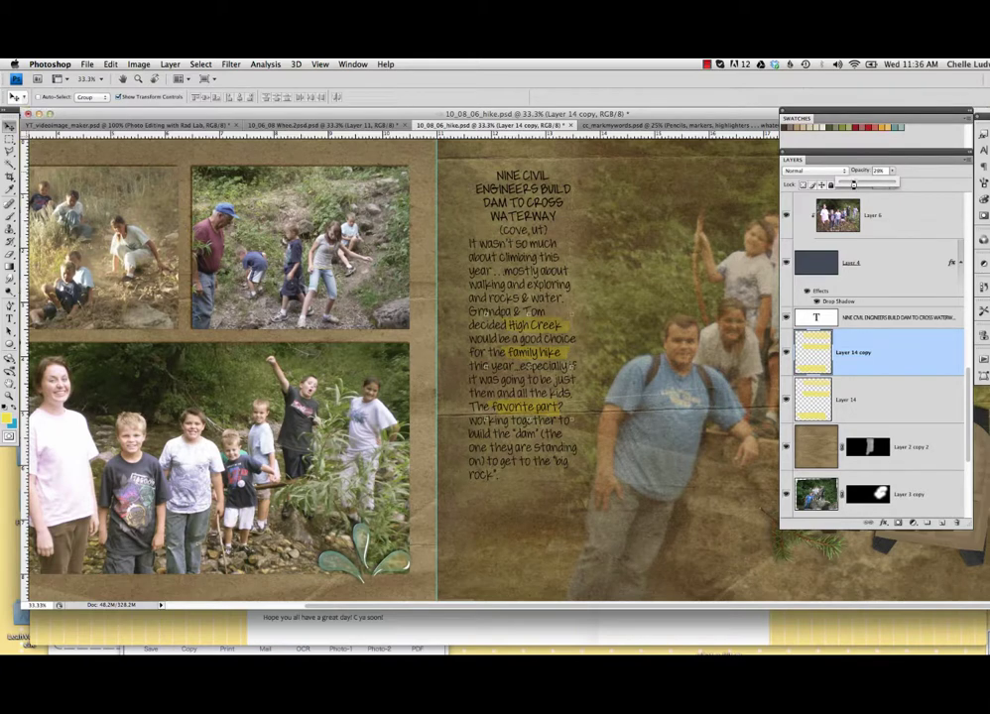